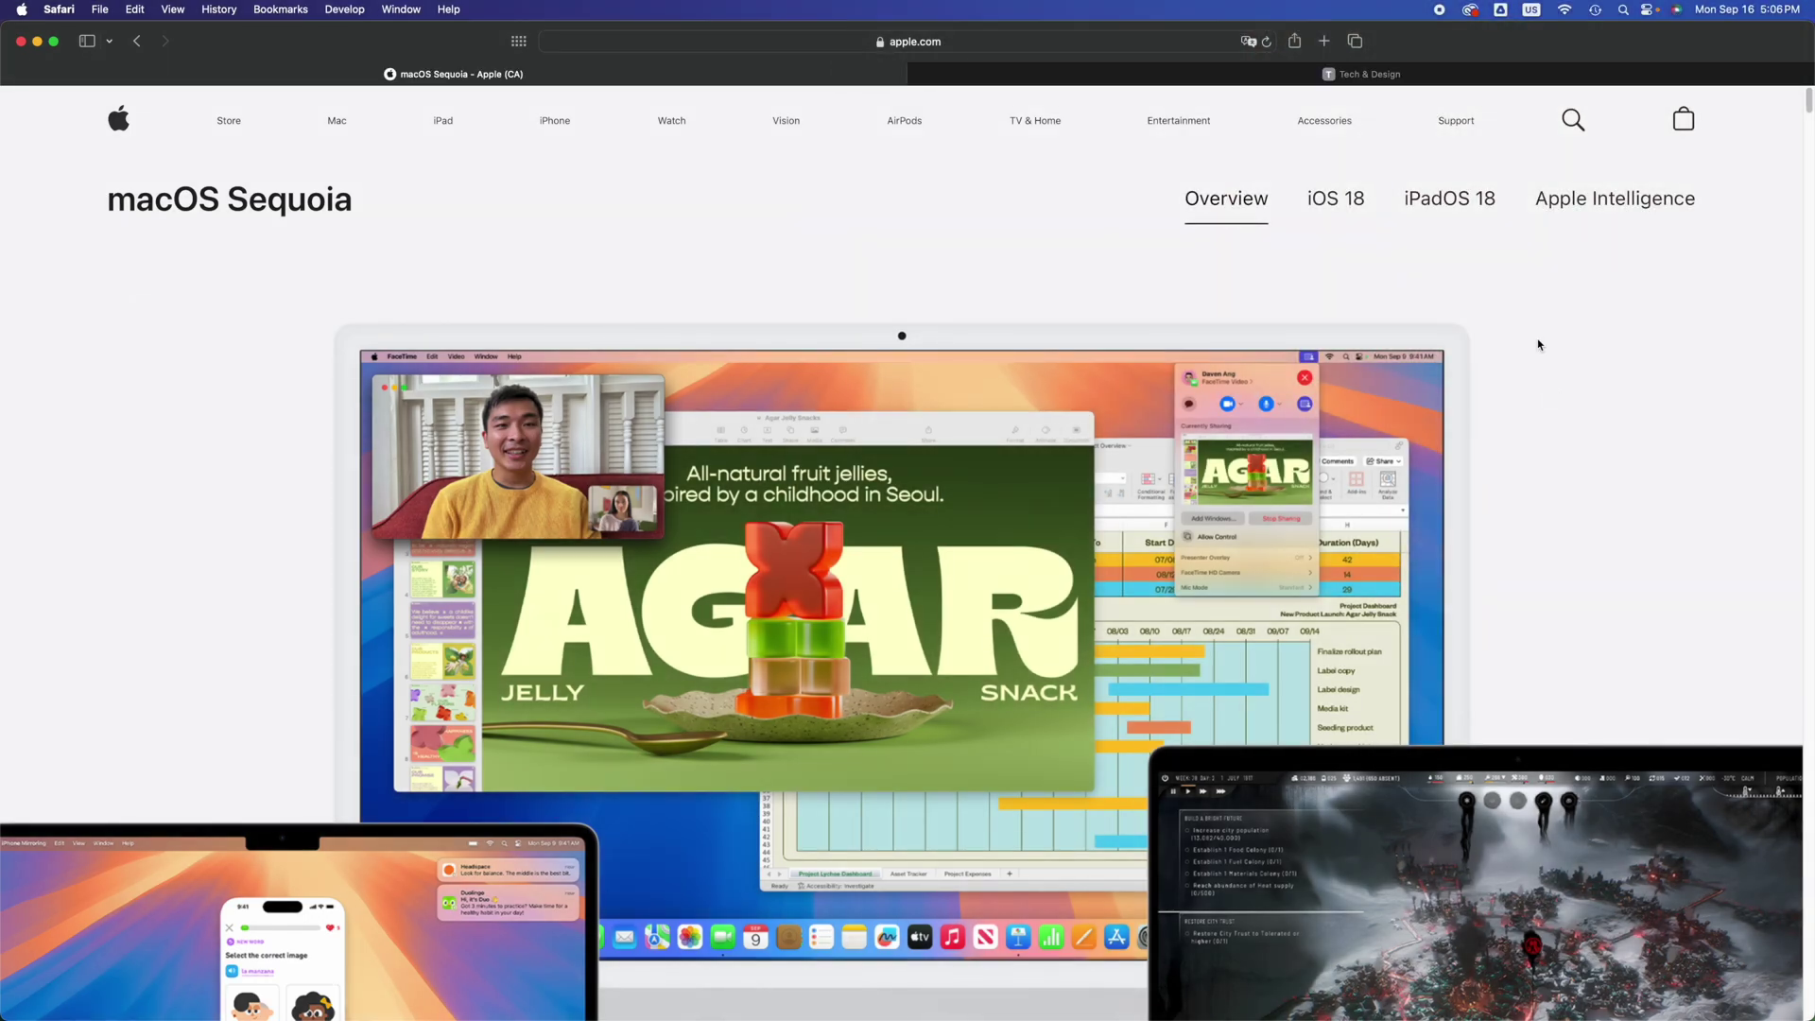
- Scroll the macOS Sequoia page down to its compatible Mac list, starting with iMac 2019 and later
scroll(1537, 344, "down", 20)
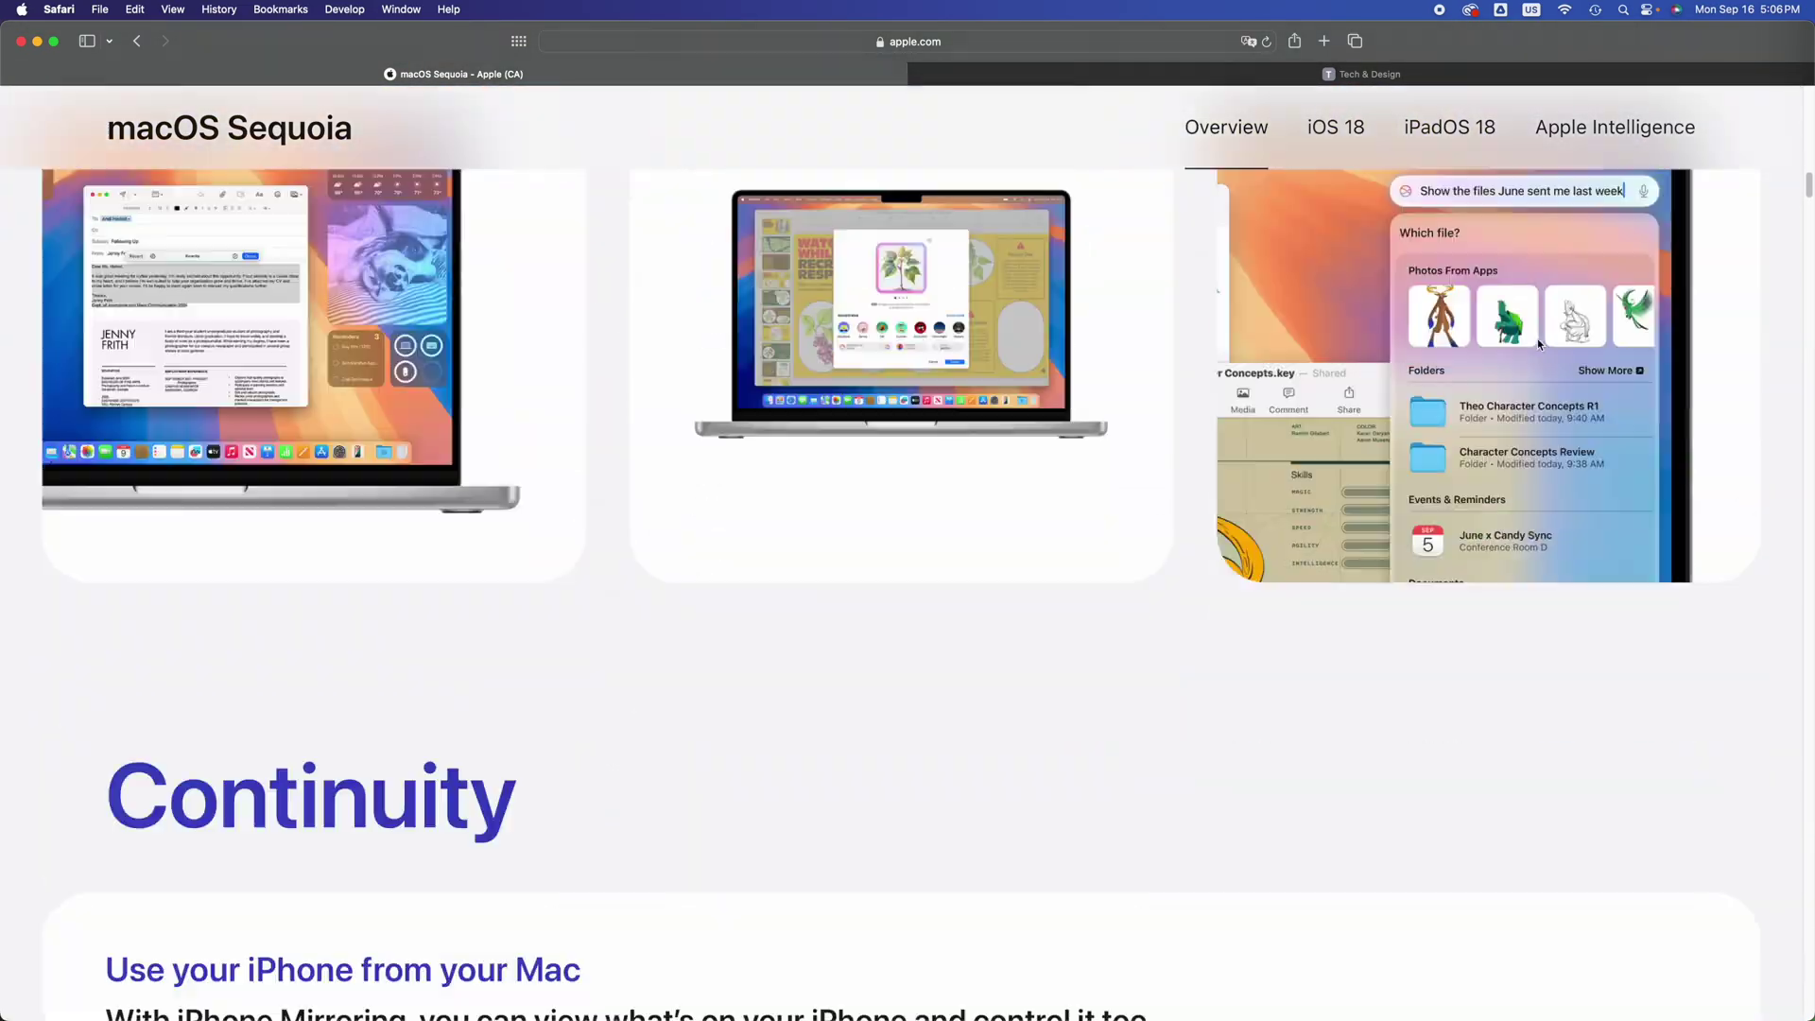
scroll(1539, 345, "down", 20)
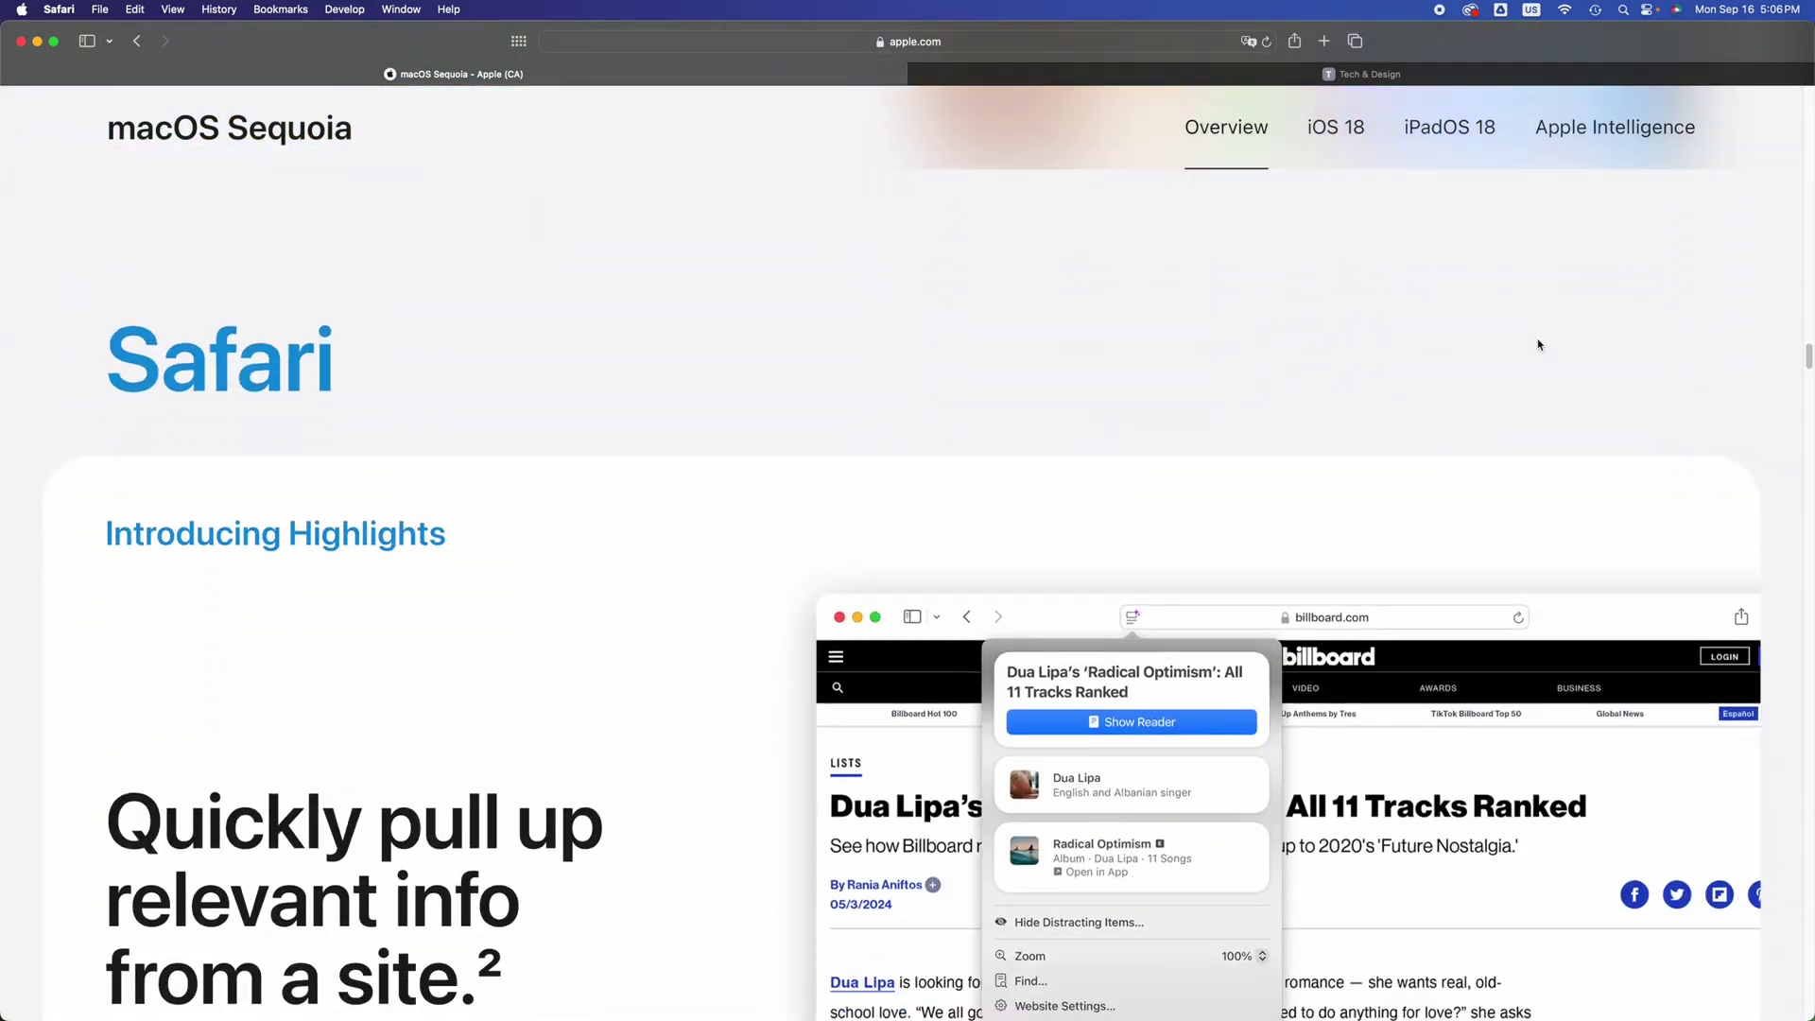
scroll(1537, 344, "down", 20)
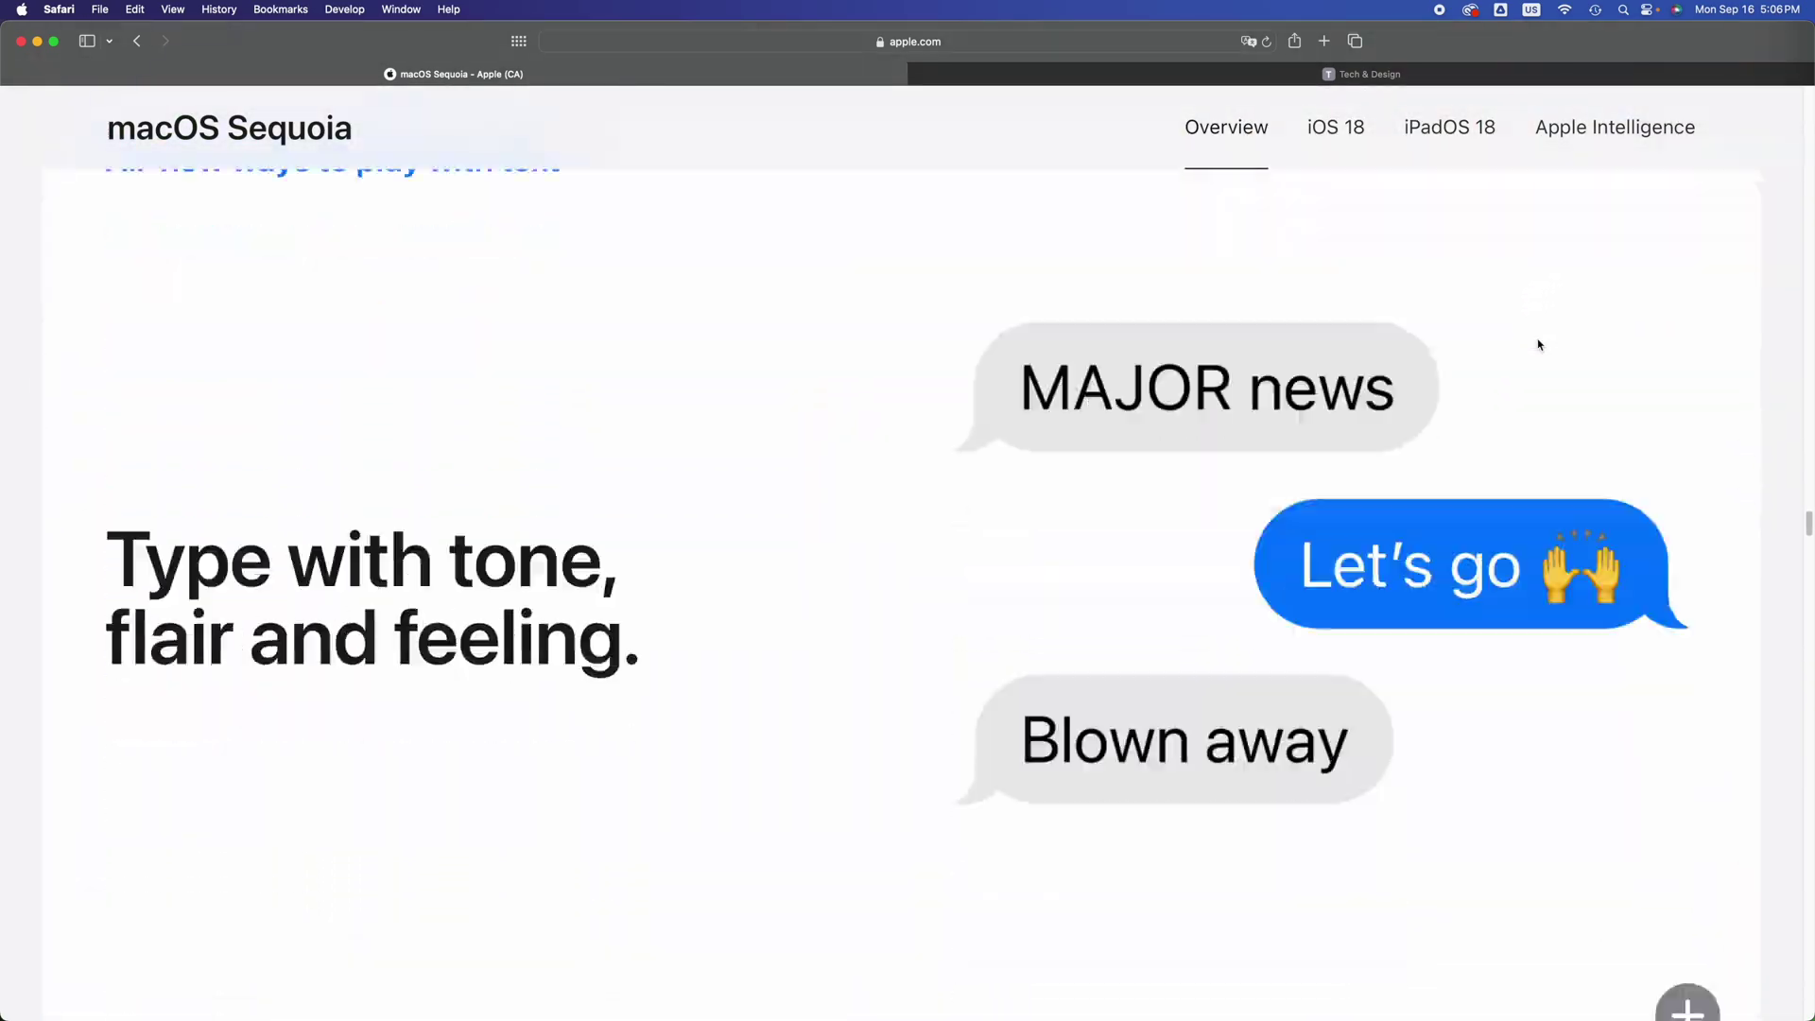
scroll(1540, 345, "down", 20)
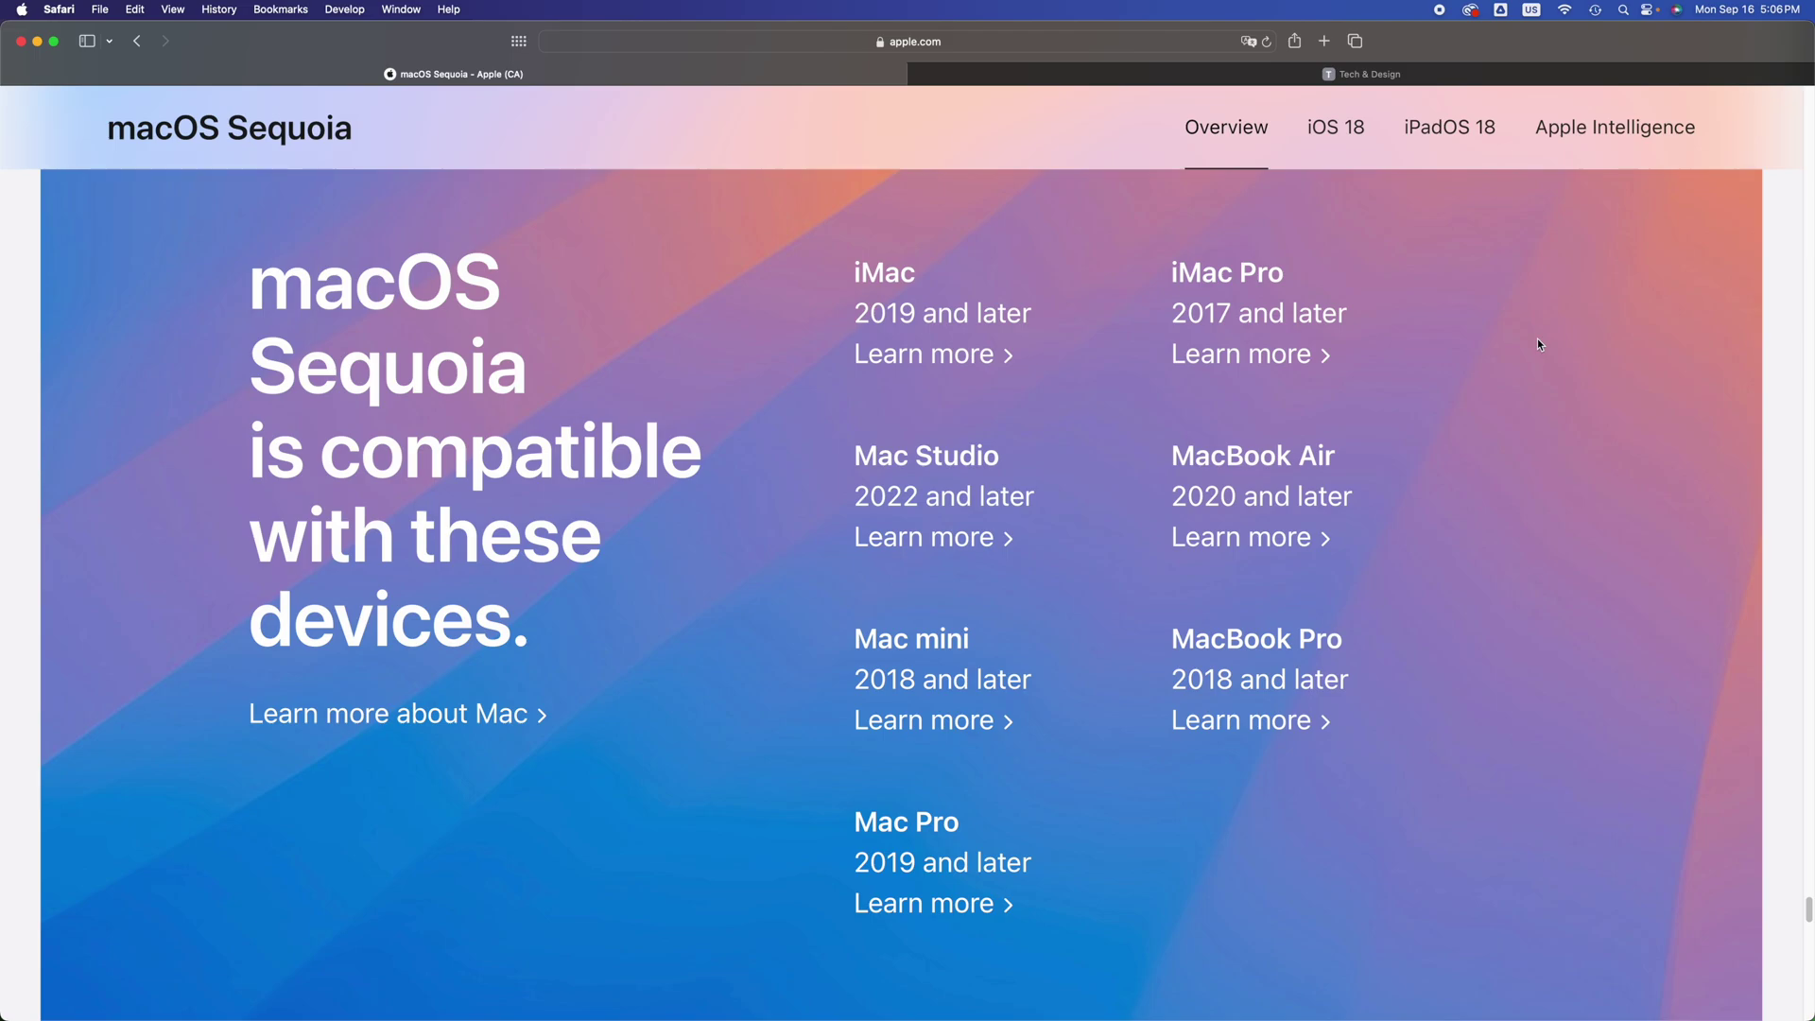
- Search System Settings for 'machine' and open Time Machine, showing the backup to 'Time Machine iMac' running
mouse_move(1239, 1016)
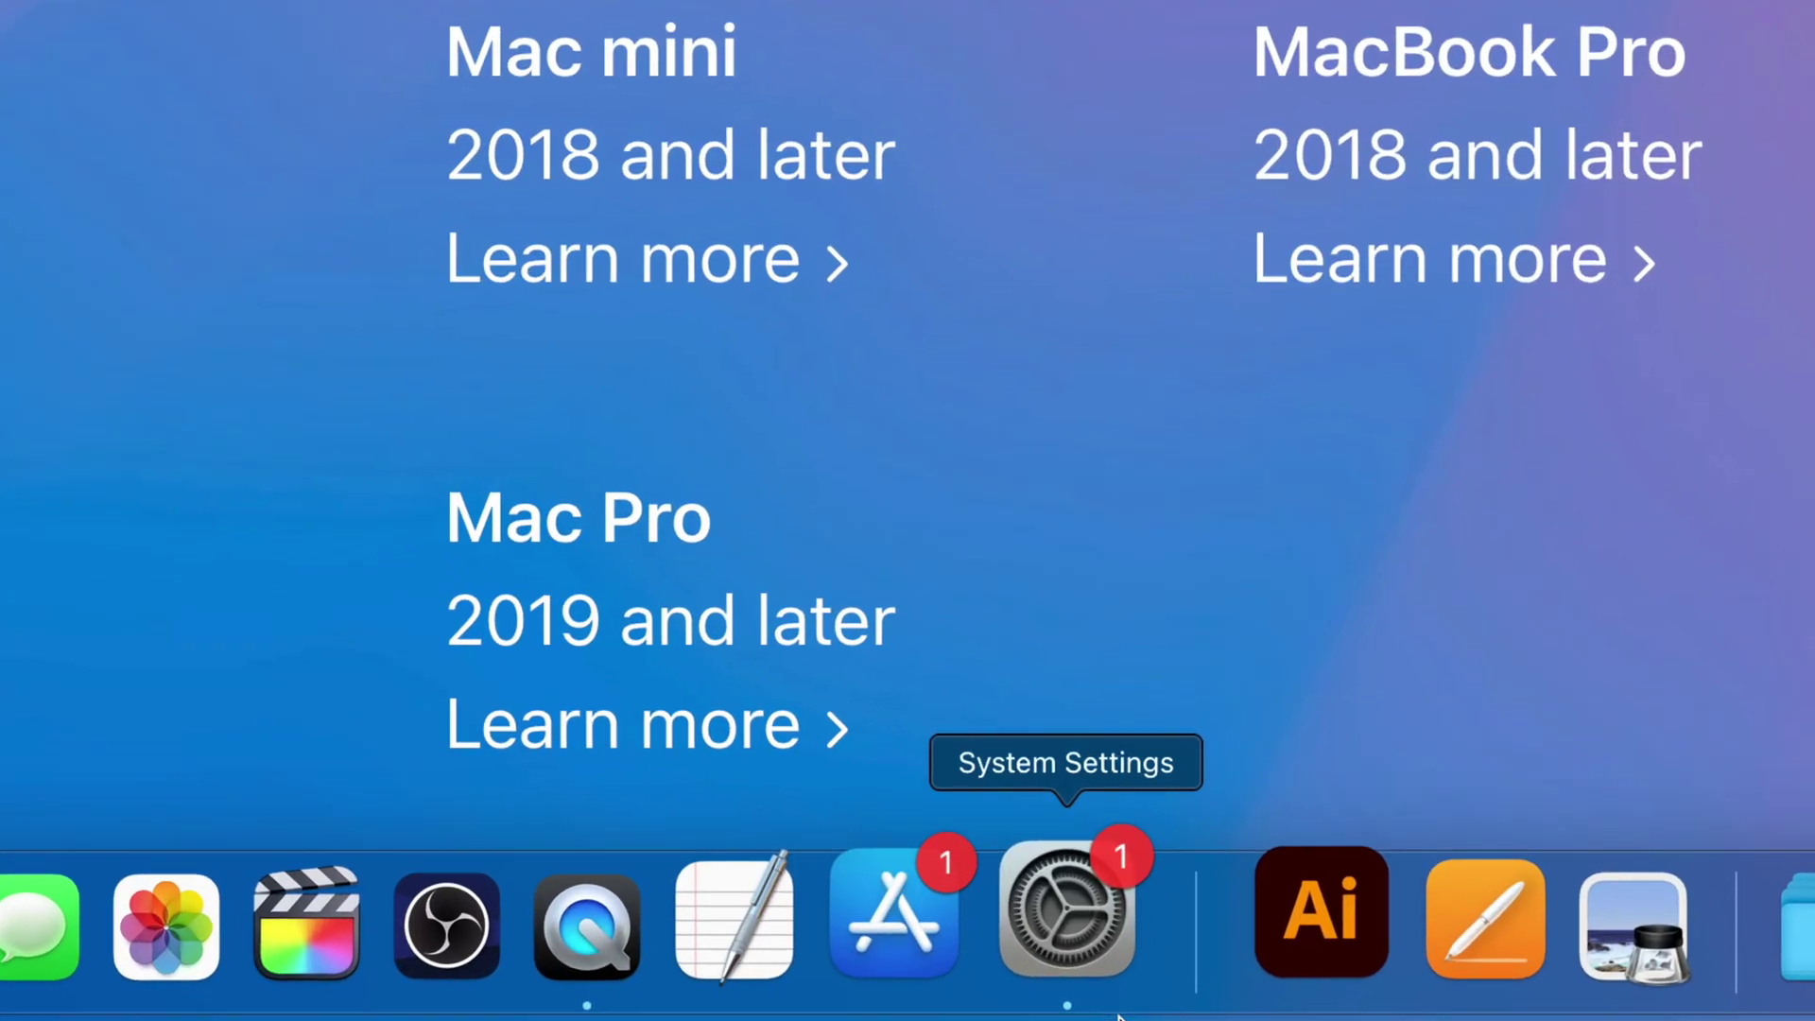
left_click(1080, 953)
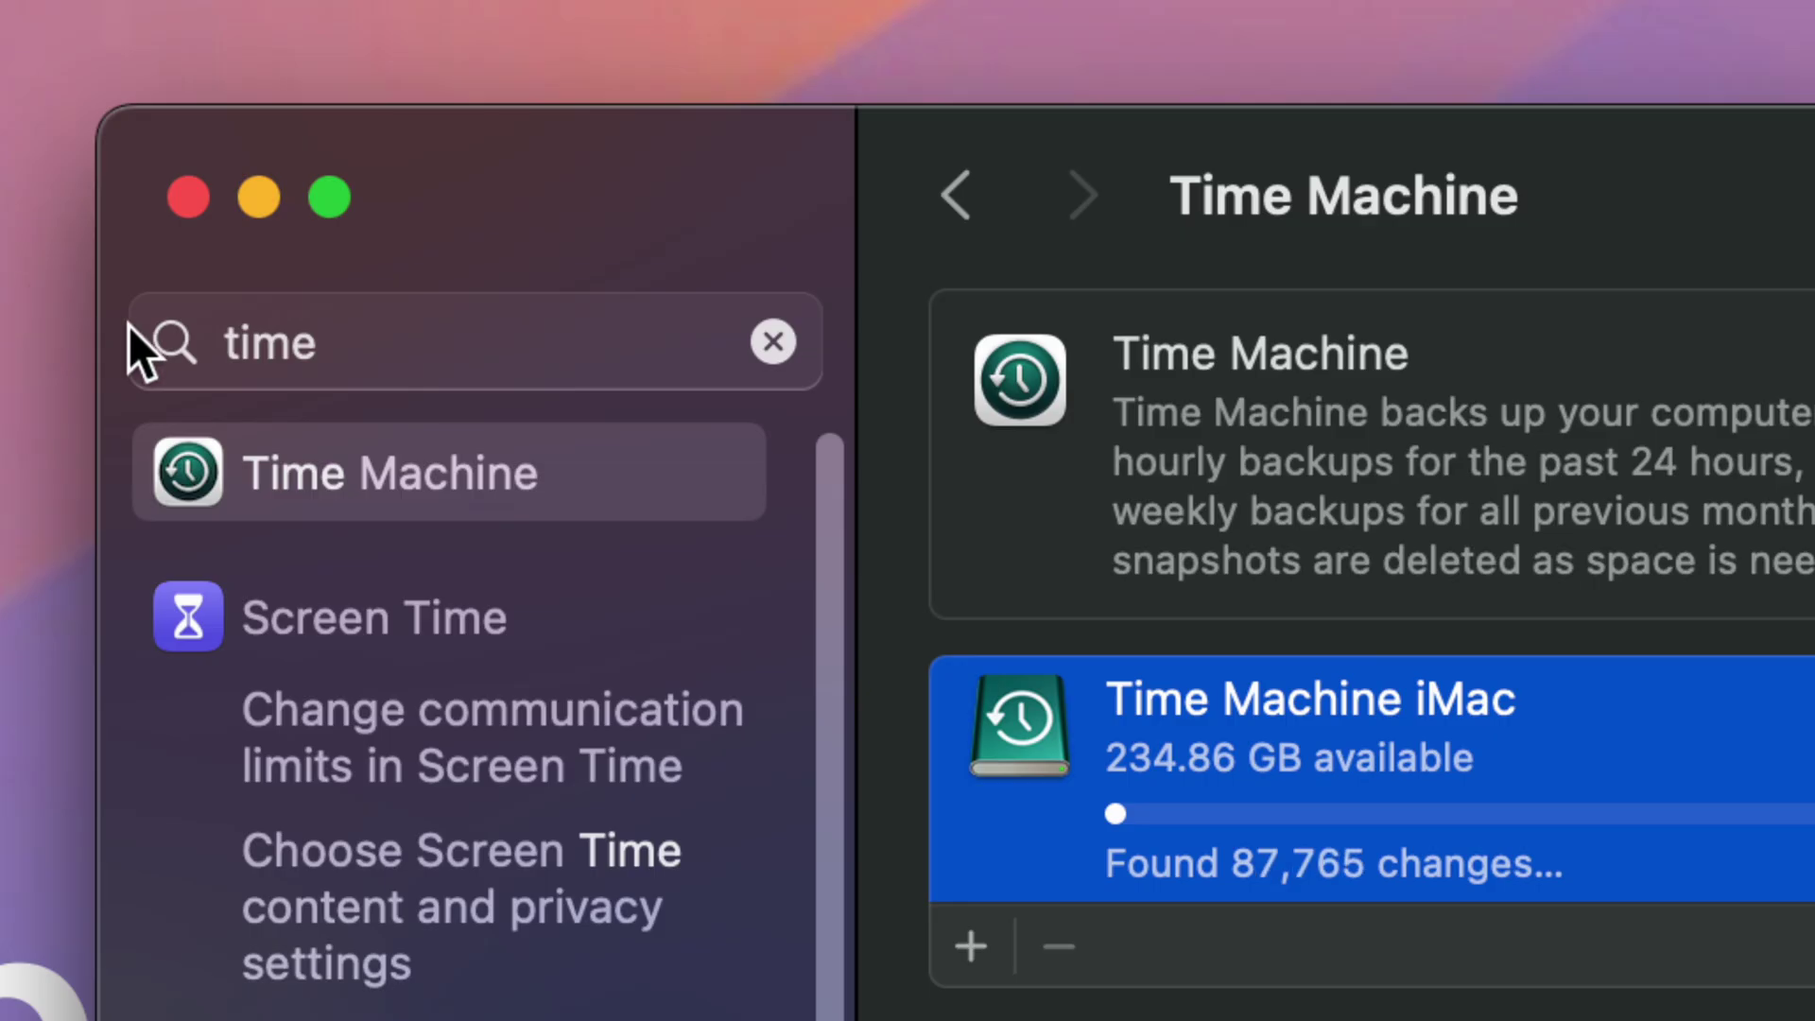
left_click(356, 344)
type("machine")
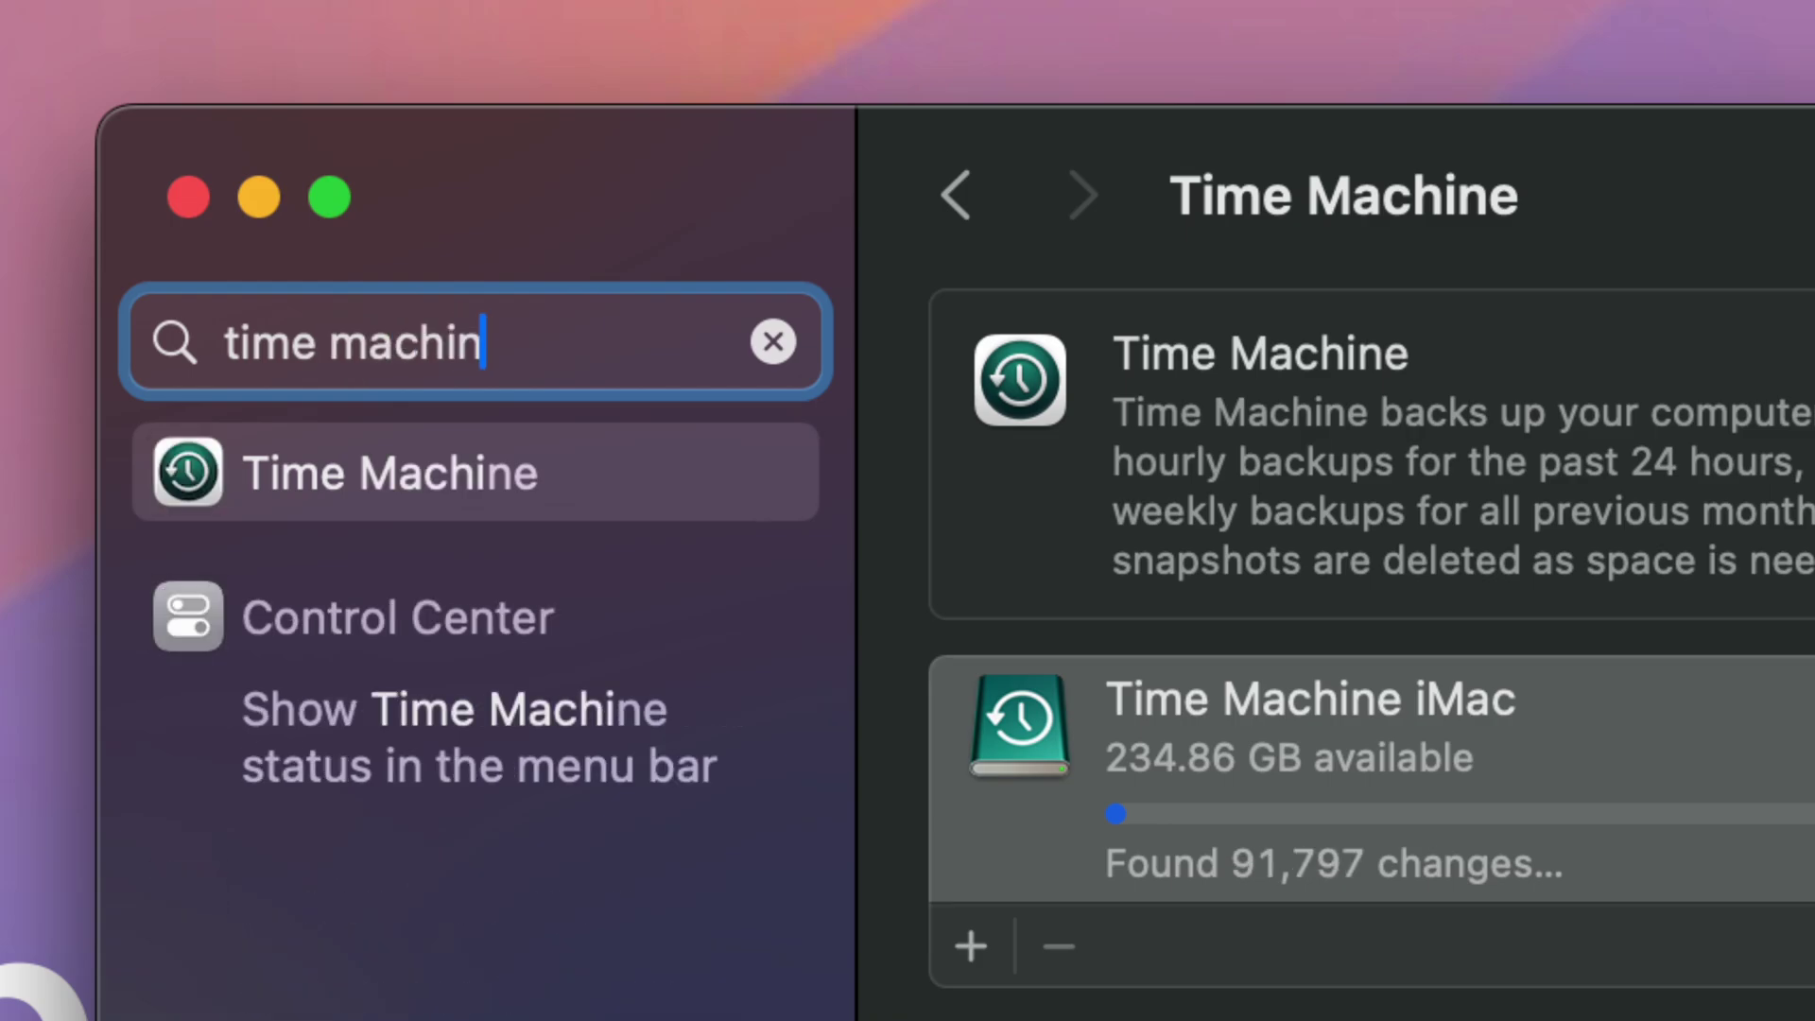
left_click(316, 440)
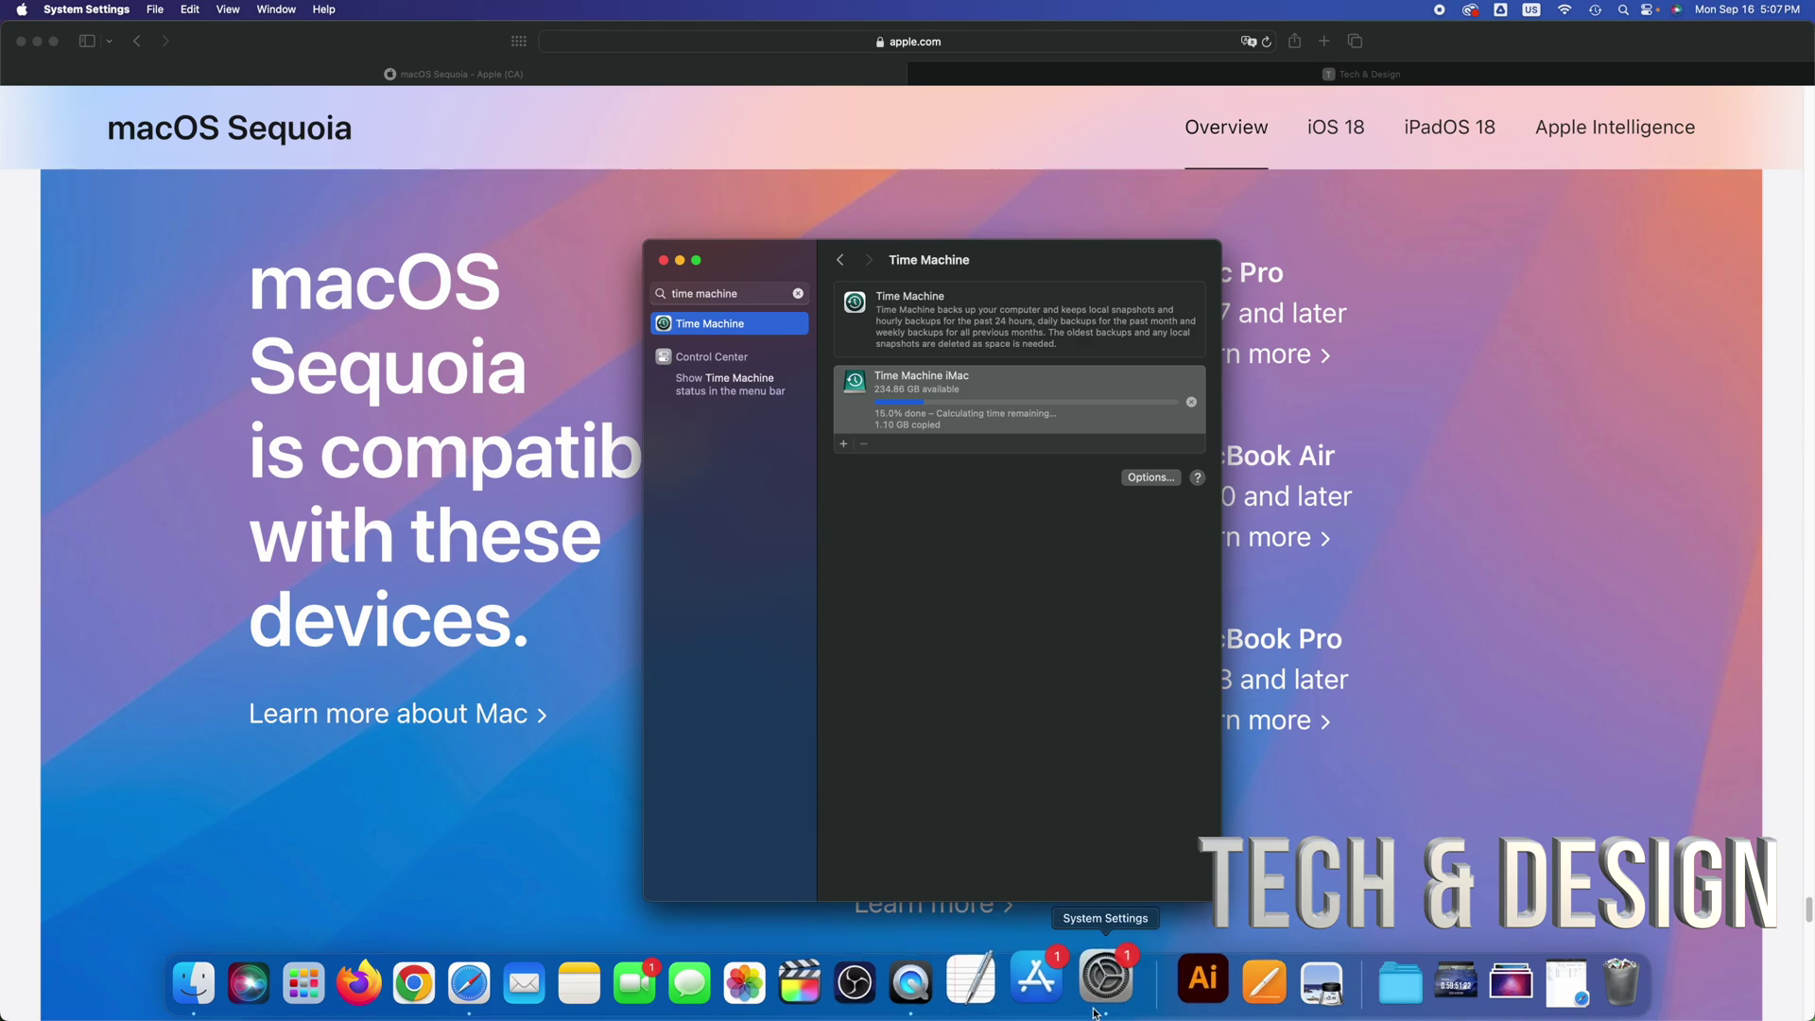
key("F4")
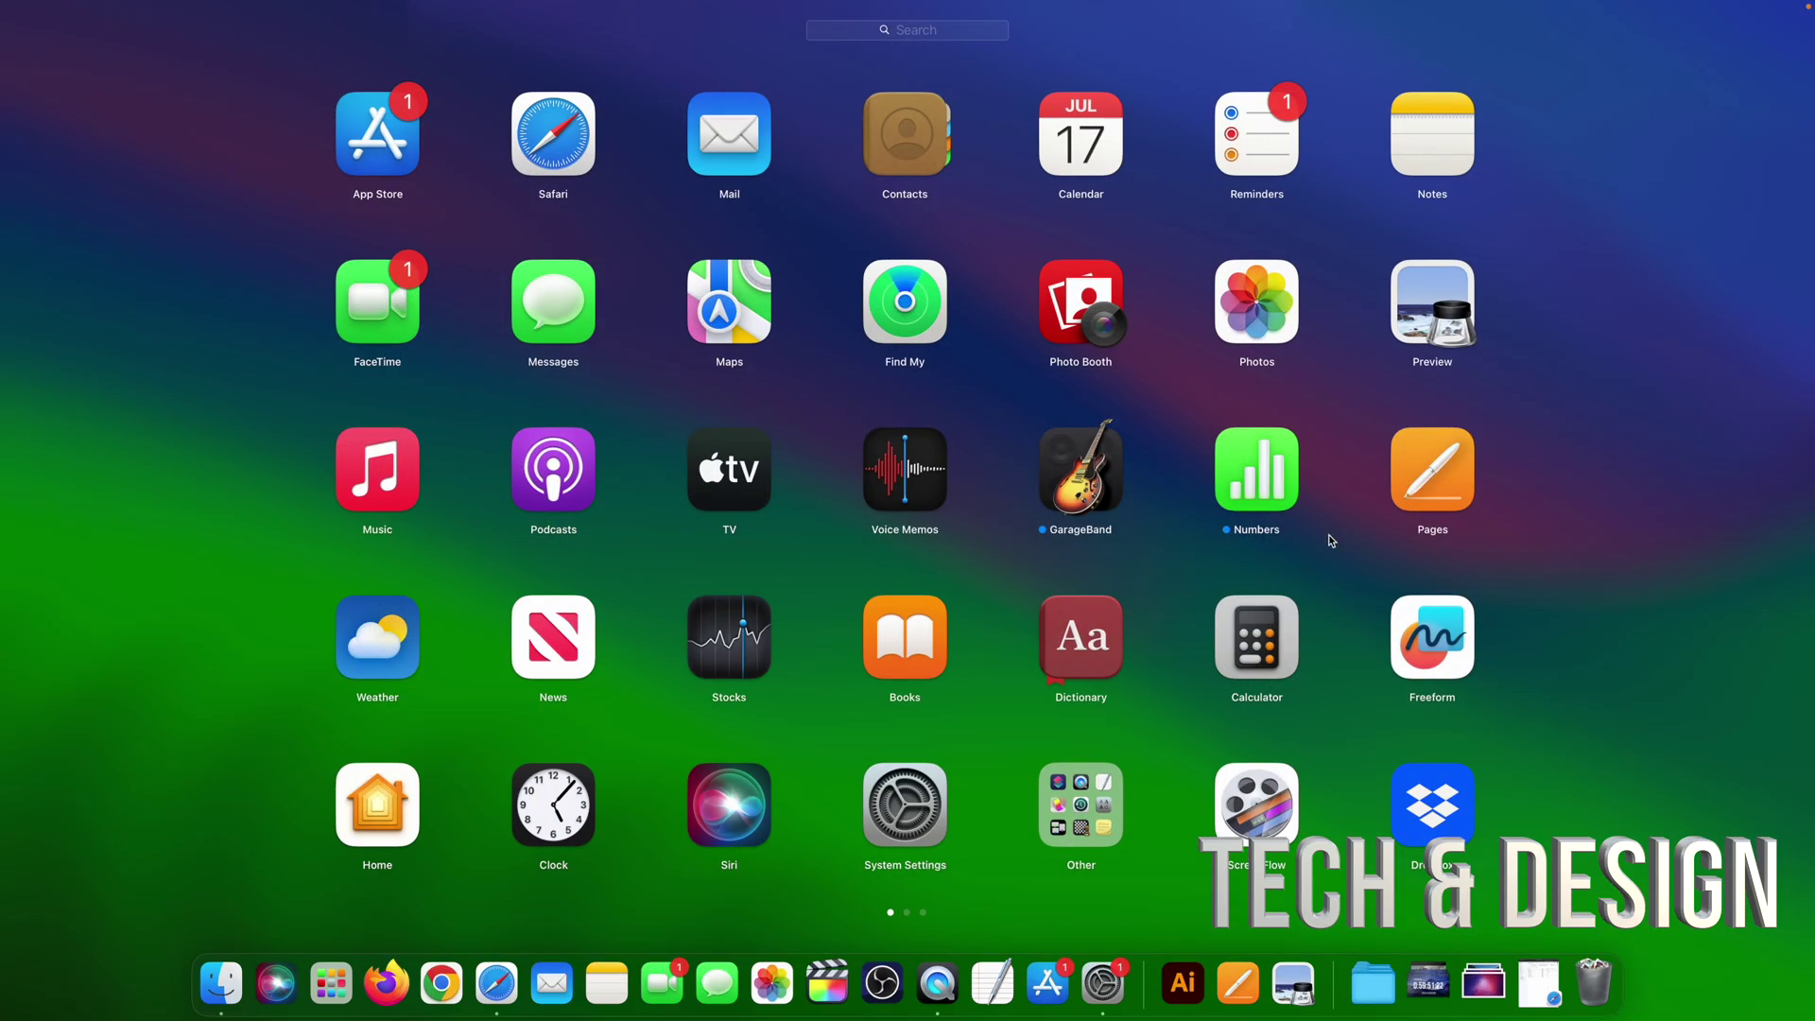
scroll(1329, 535, "right", 3)
scroll(1329, 536, "right", 3)
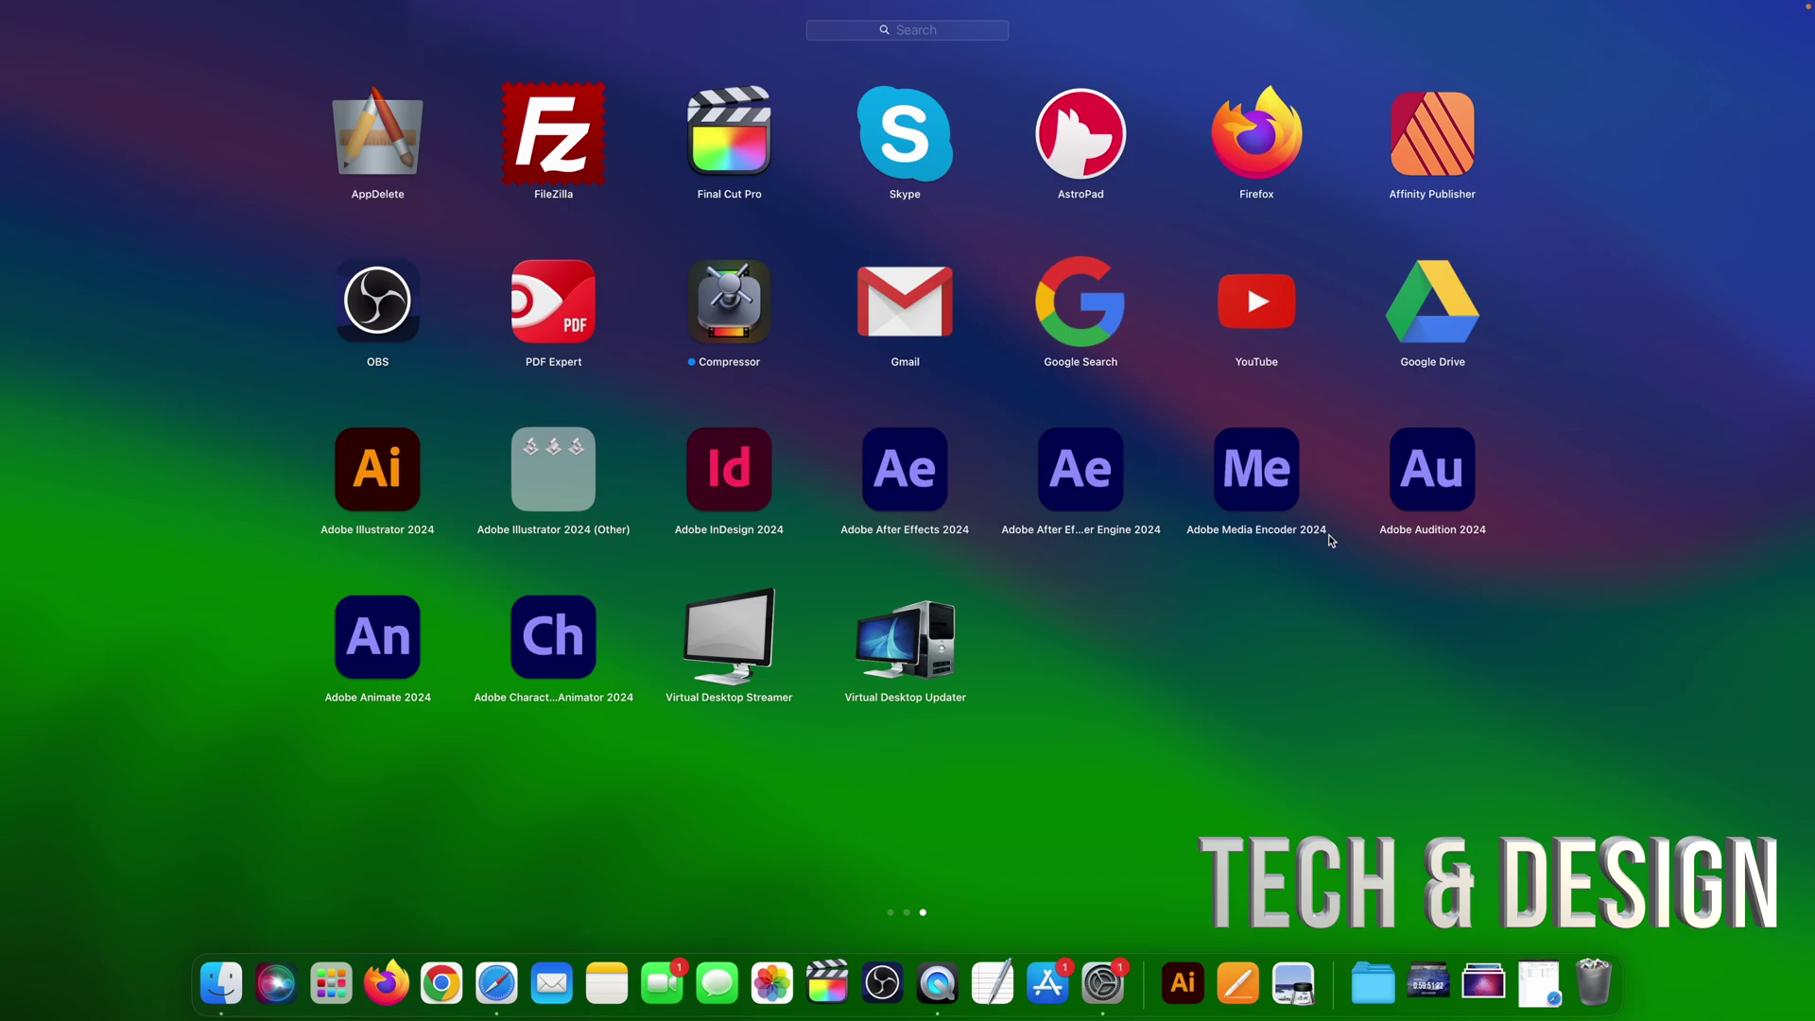
scroll(1330, 535, "left", 6)
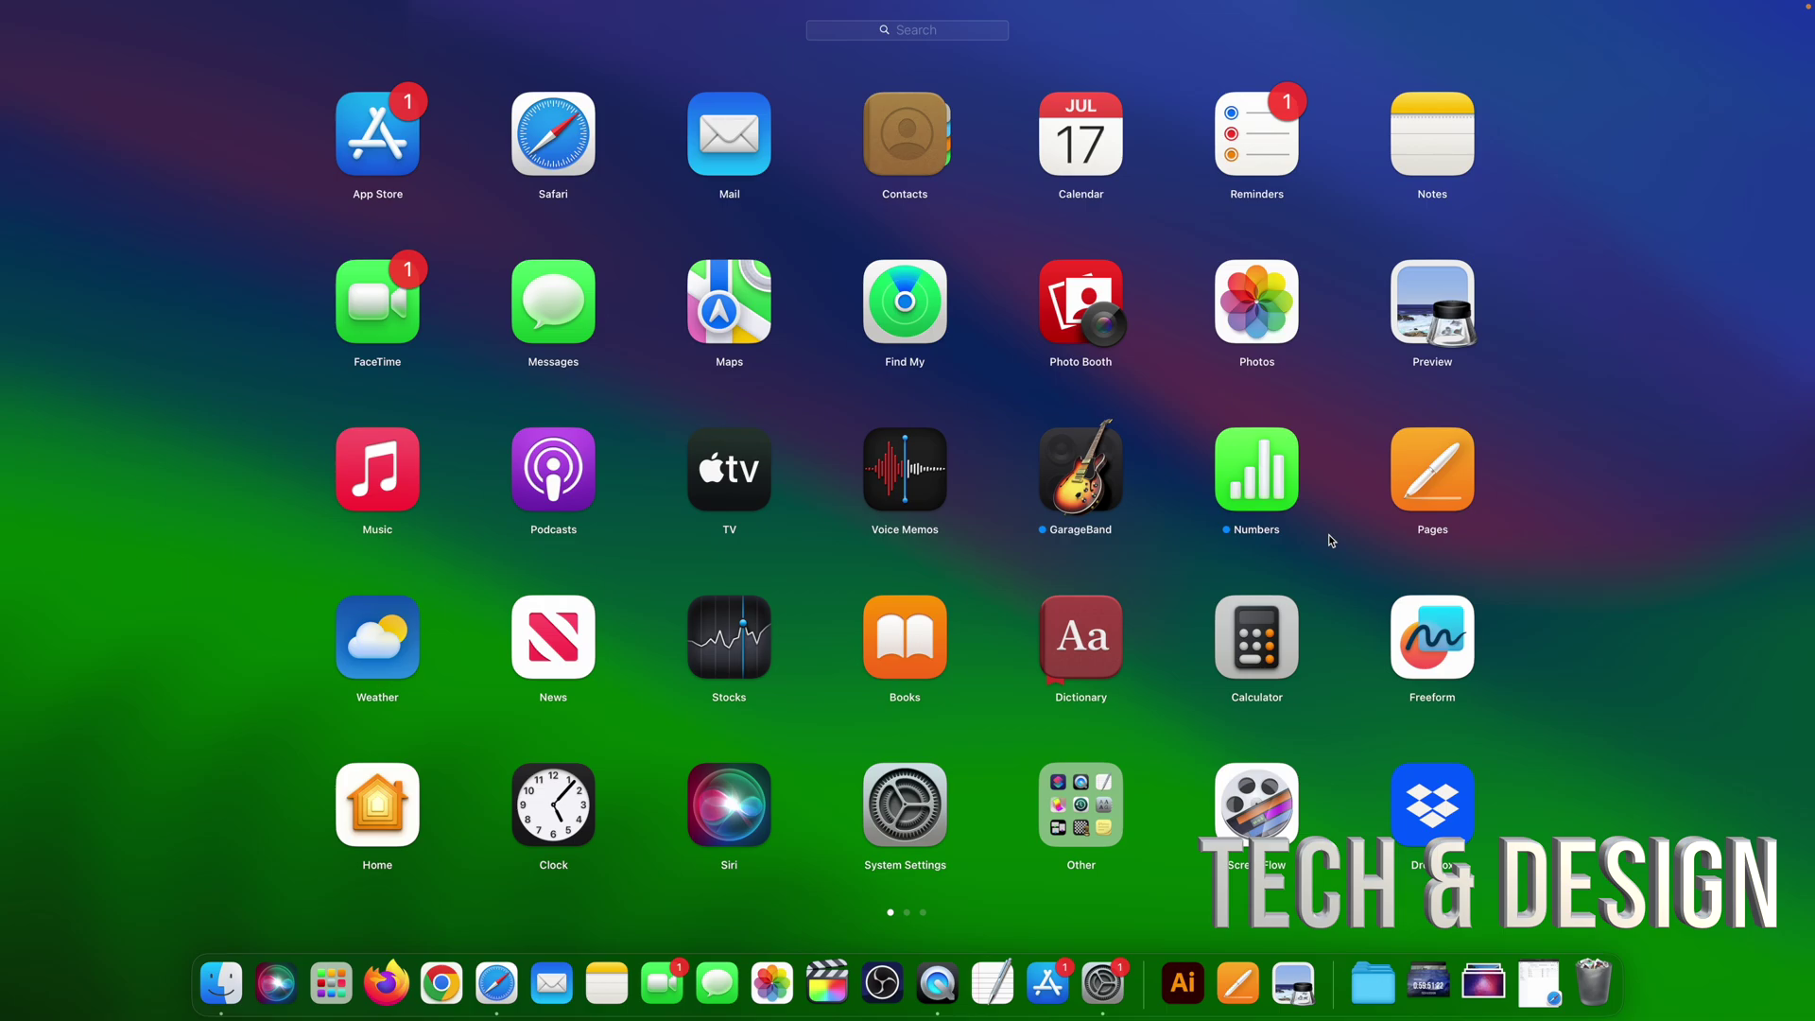
left_click(1330, 535)
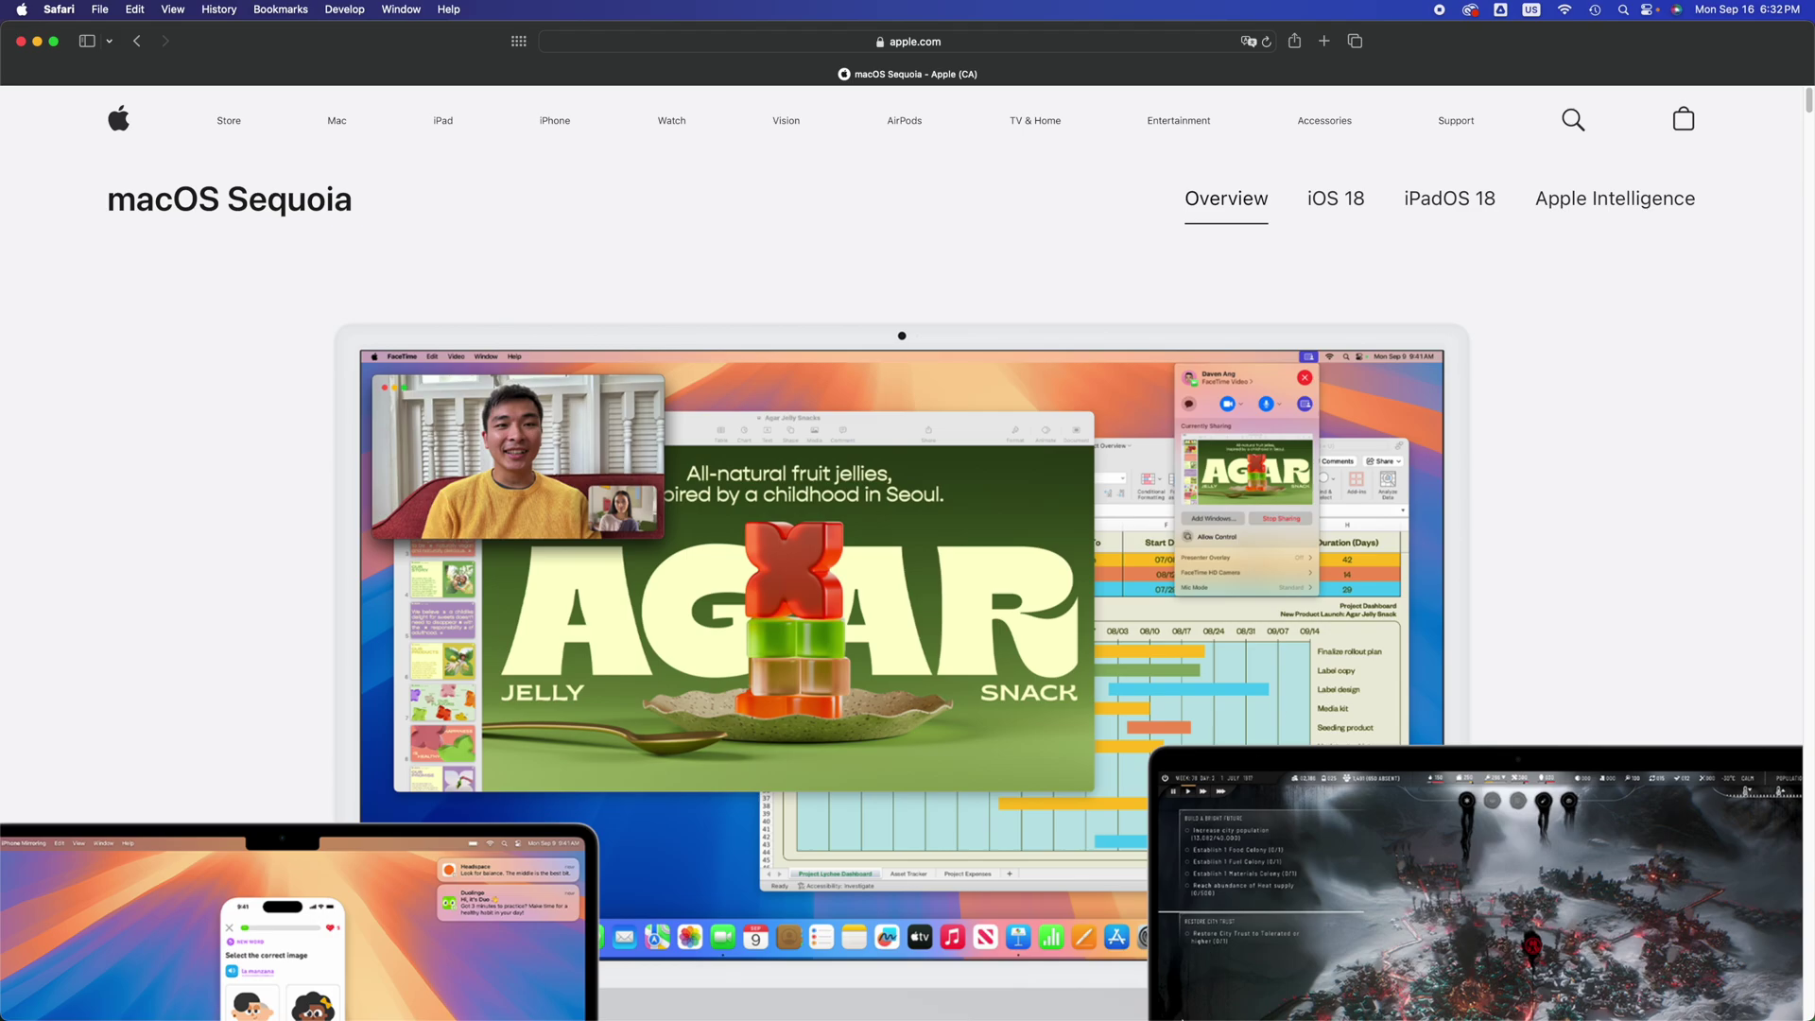
- Close System Settings, reopen it from the Apple menu, and move it left to show Software Update Available
mouse_move(1150, 1016)
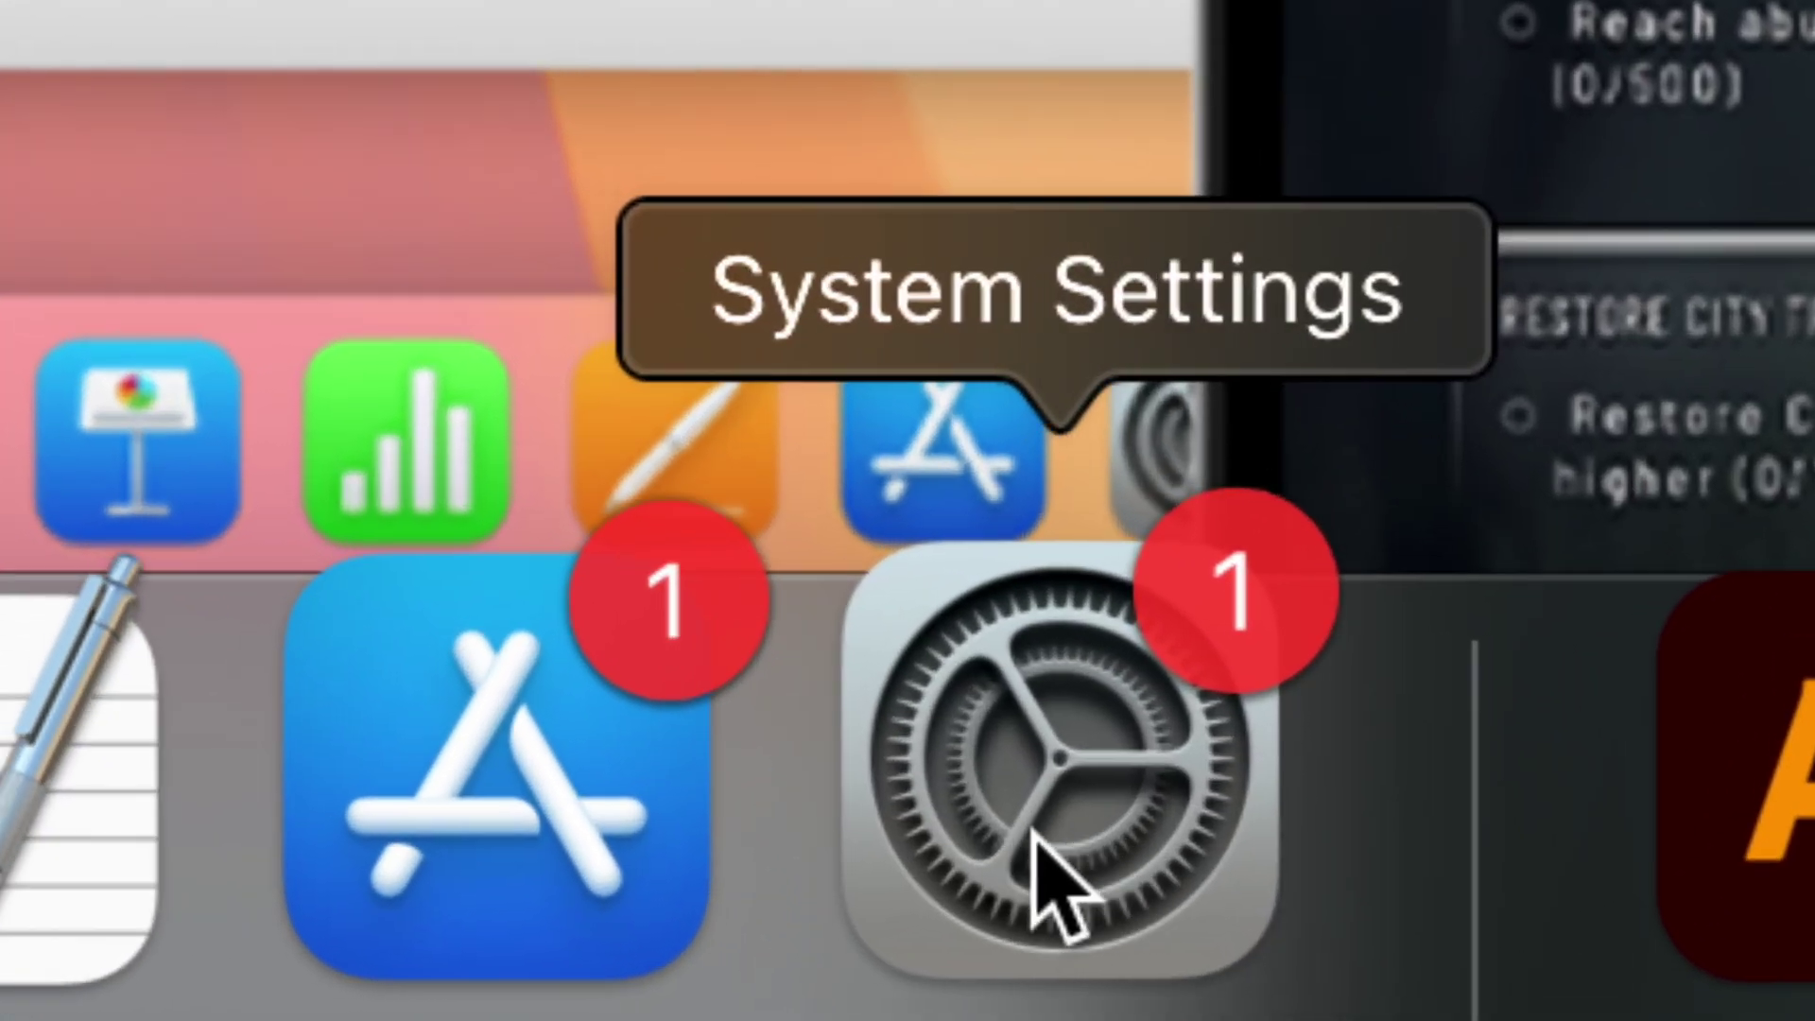
left_click(1035, 836)
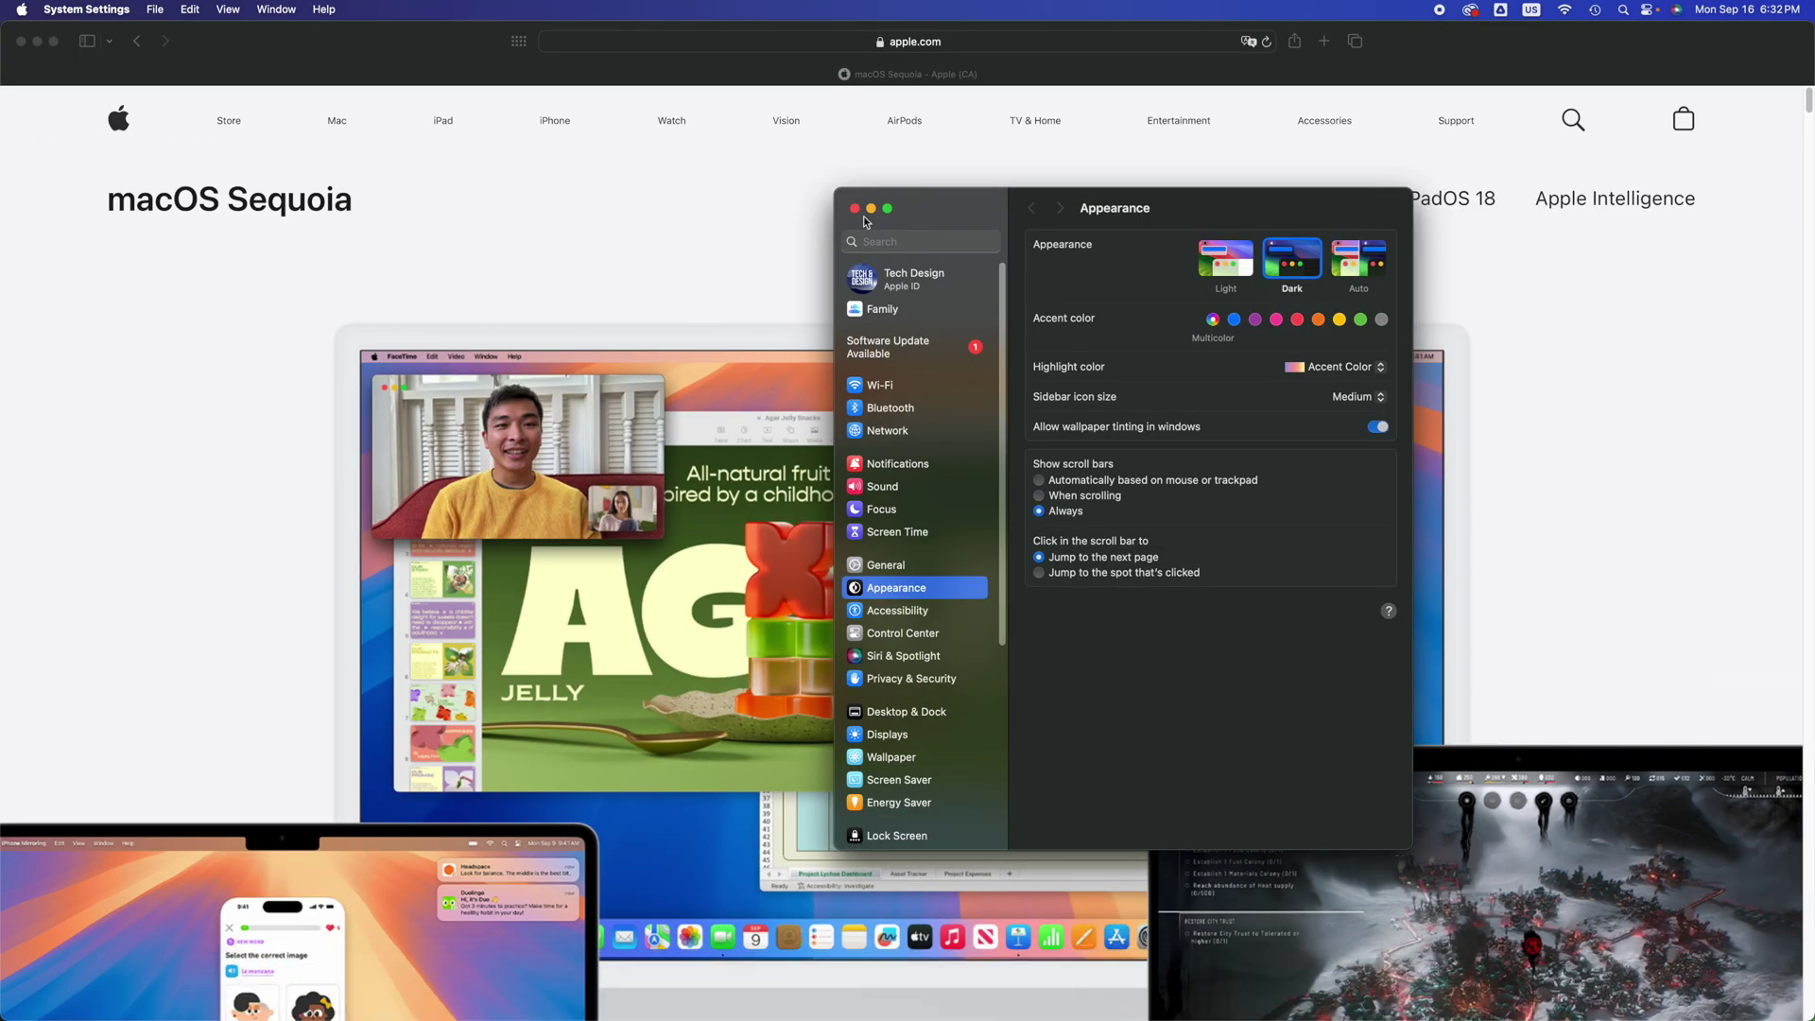
left_click_drag(955, 199, 554, 191)
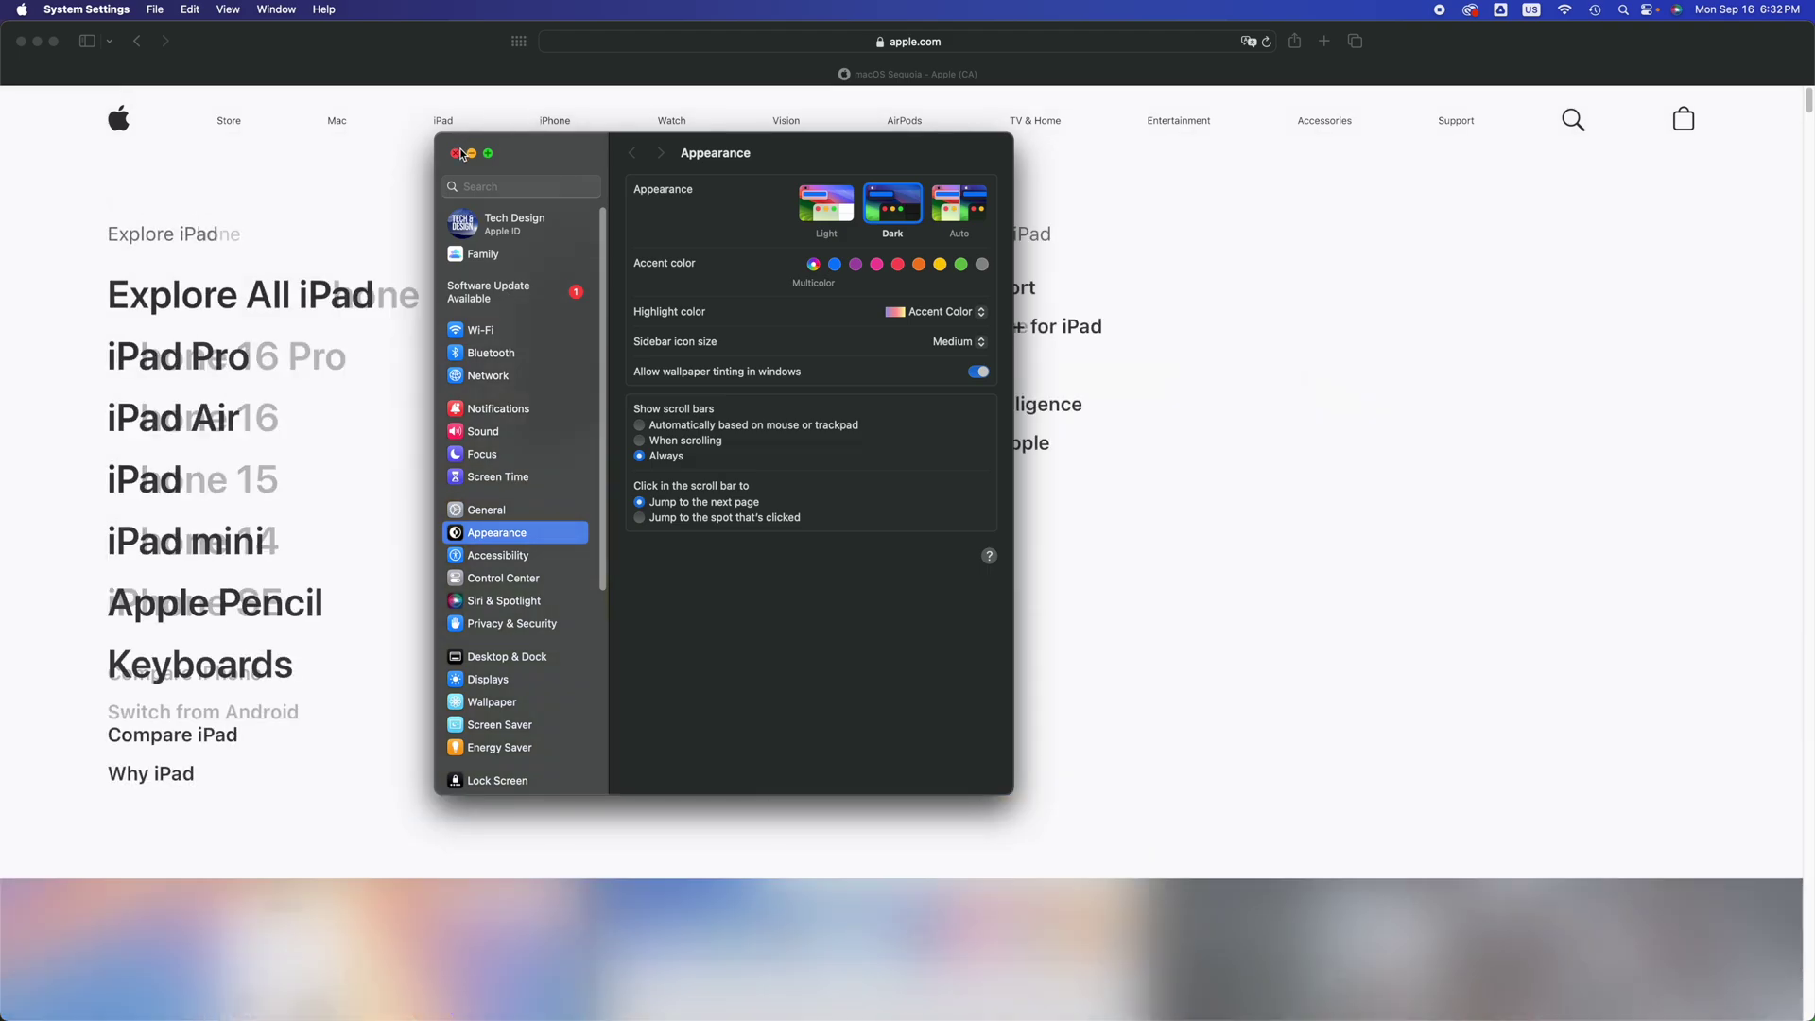
left_click(456, 154)
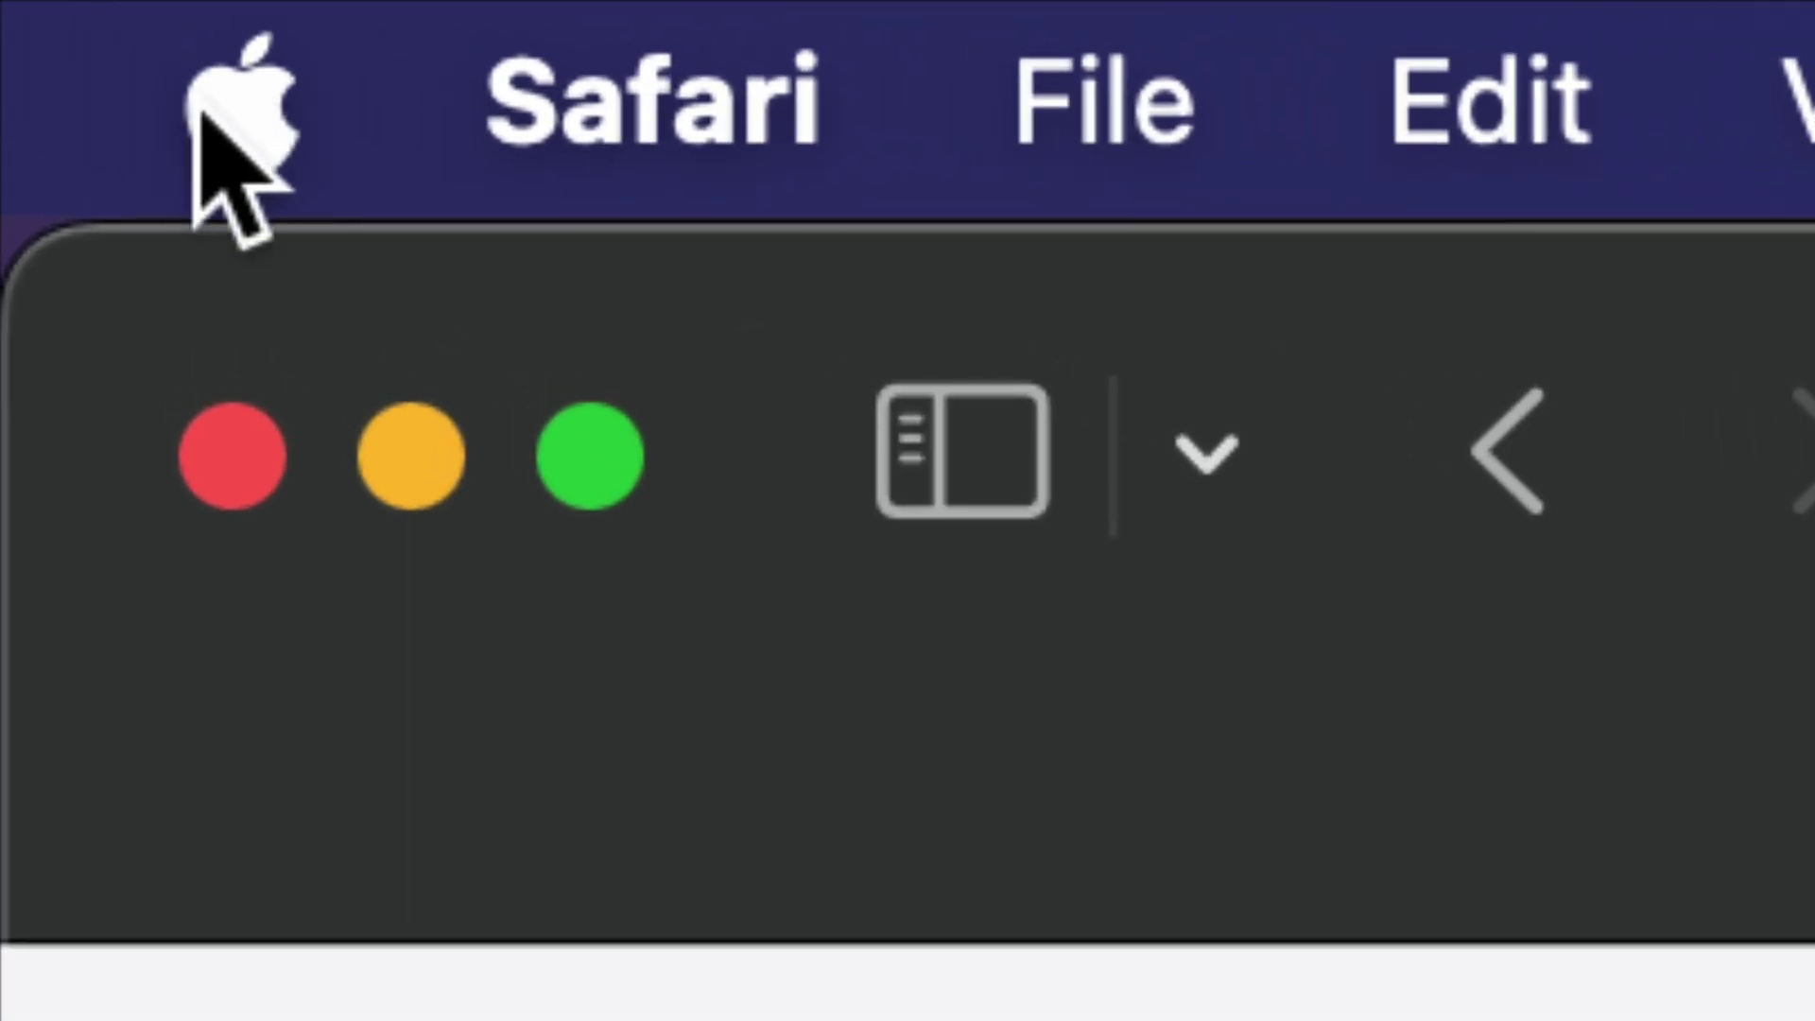
left_click(236, 110)
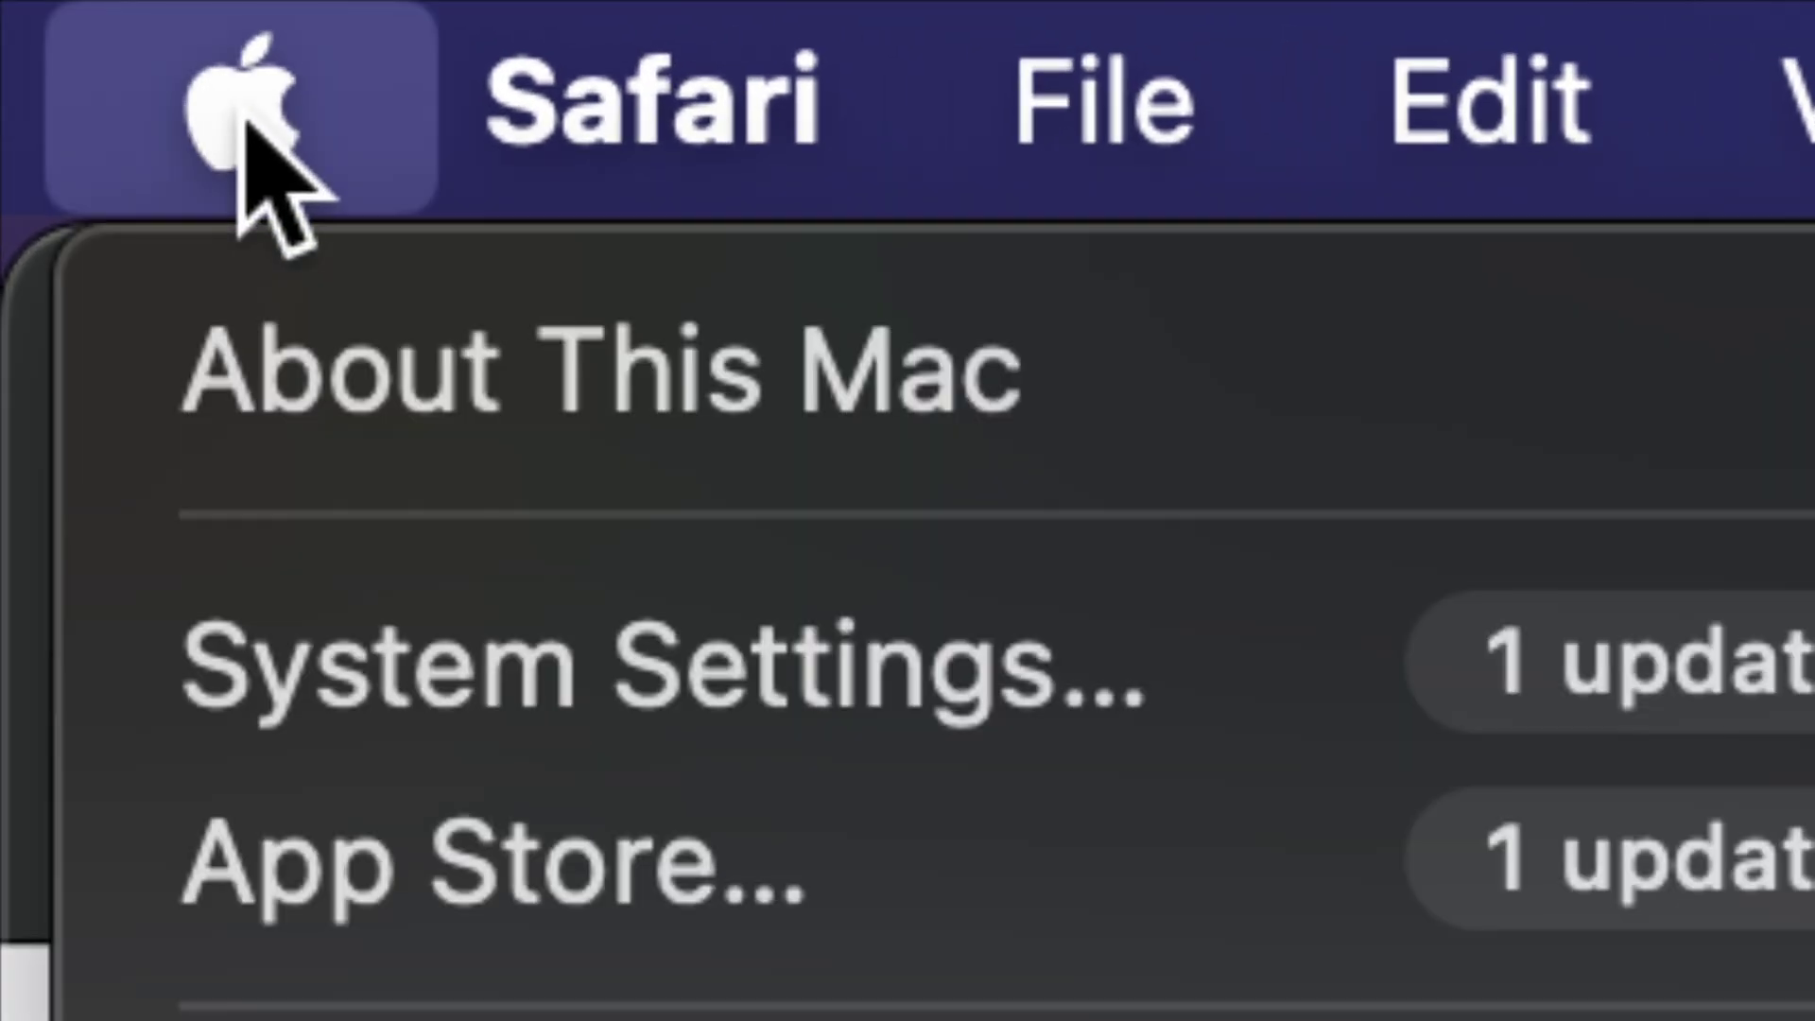
left_click(683, 711)
left_click_drag(956, 211, 604, 251)
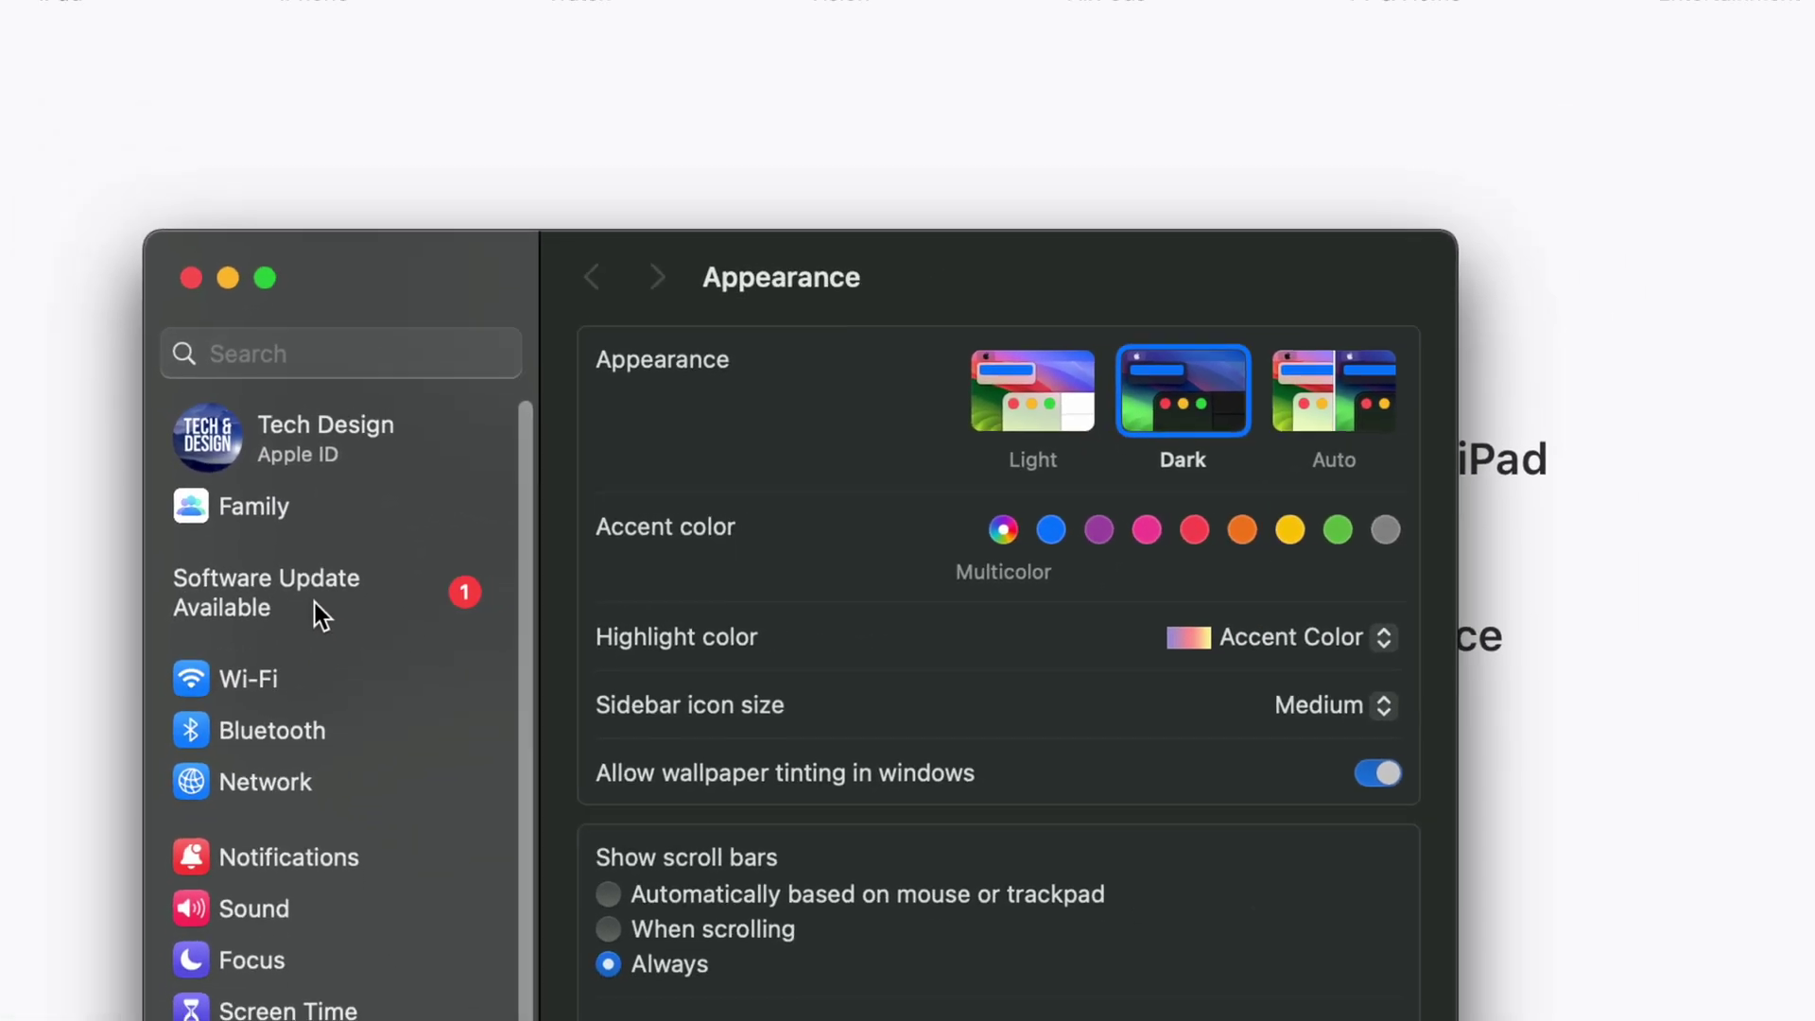
- Go to General > Software Update, which offers macOS Sequoia 15.0 (6.63 GB) and Sonoma 14.7
scroll(372, 747, "down", 3)
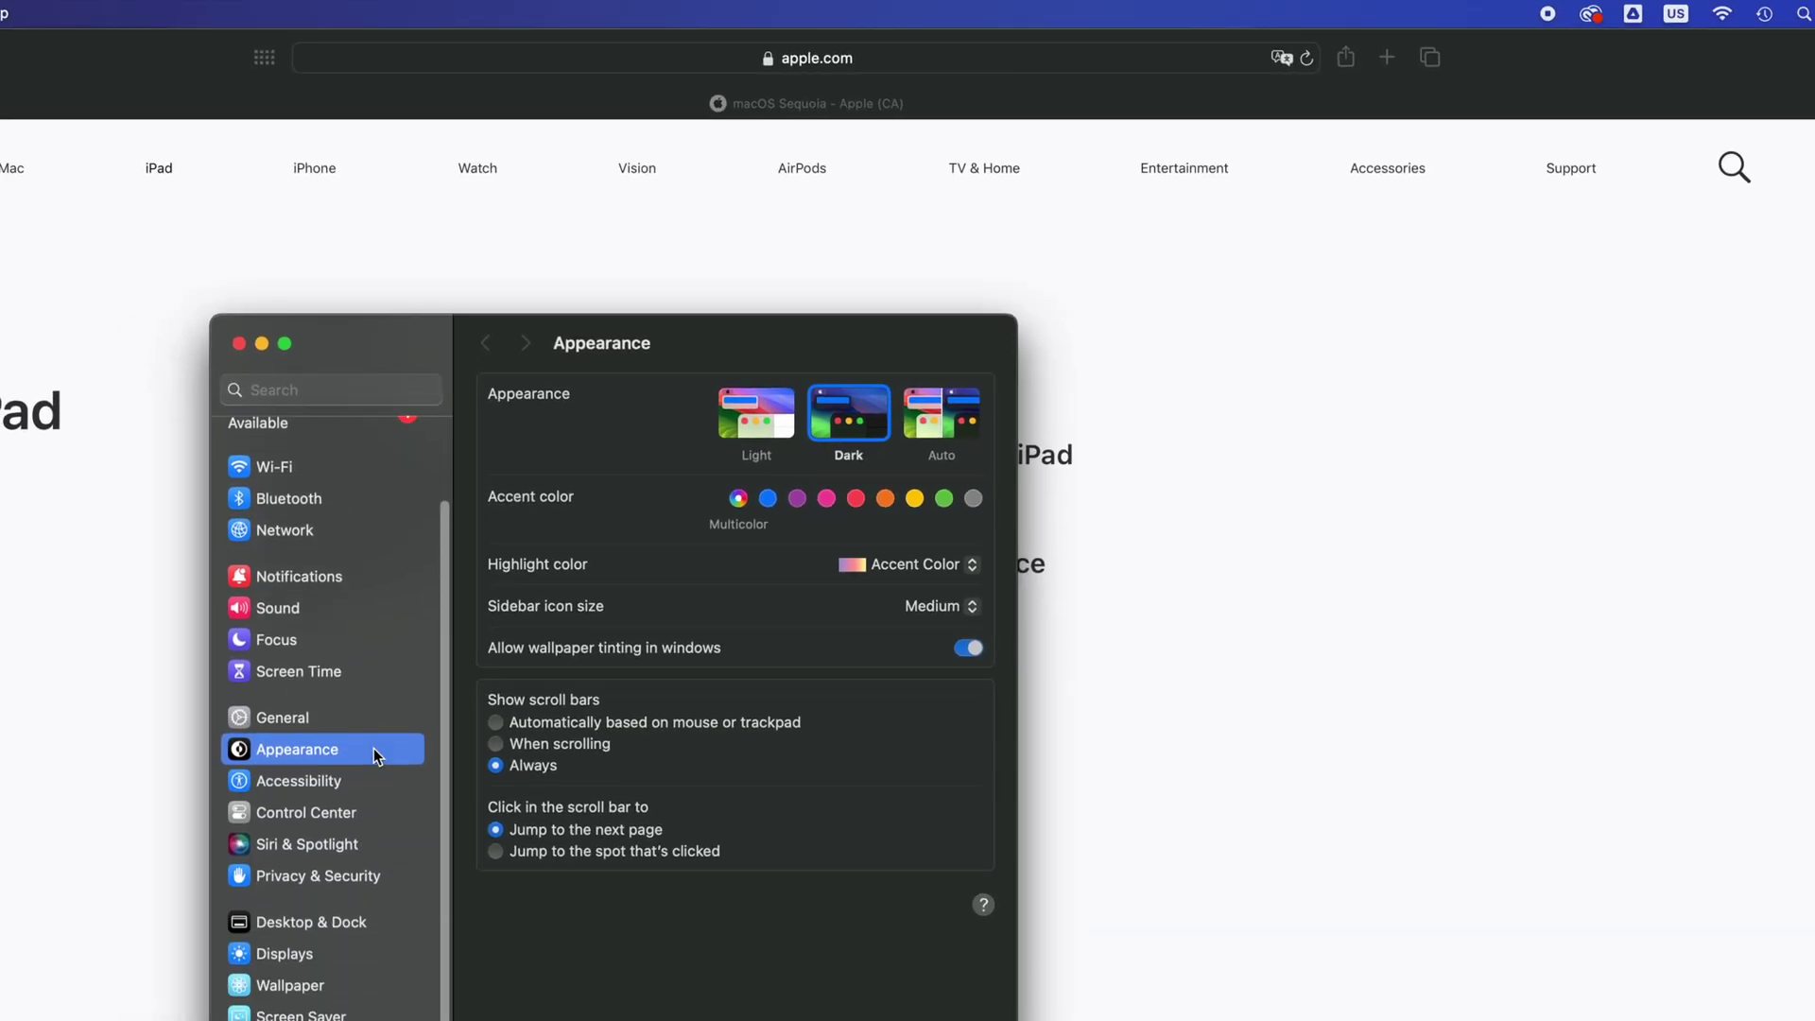
left_click(283, 715)
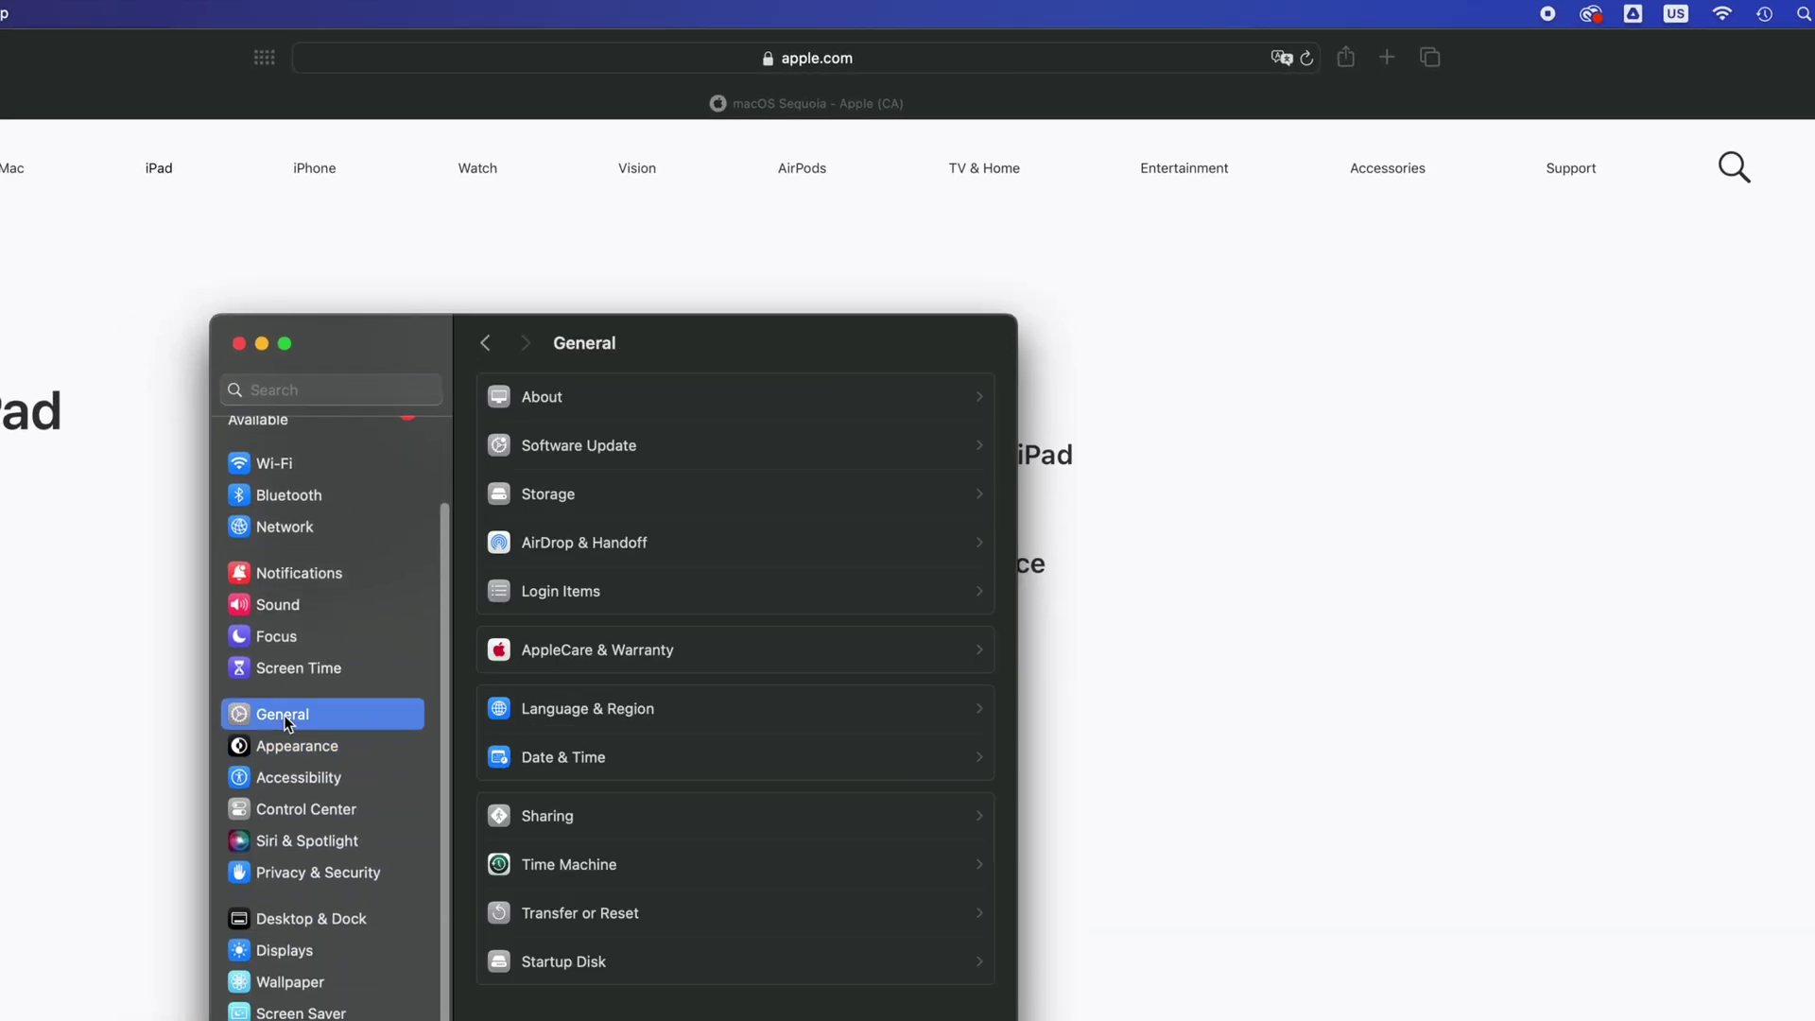
left_click(597, 452)
left_click_drag(678, 352, 931, 178)
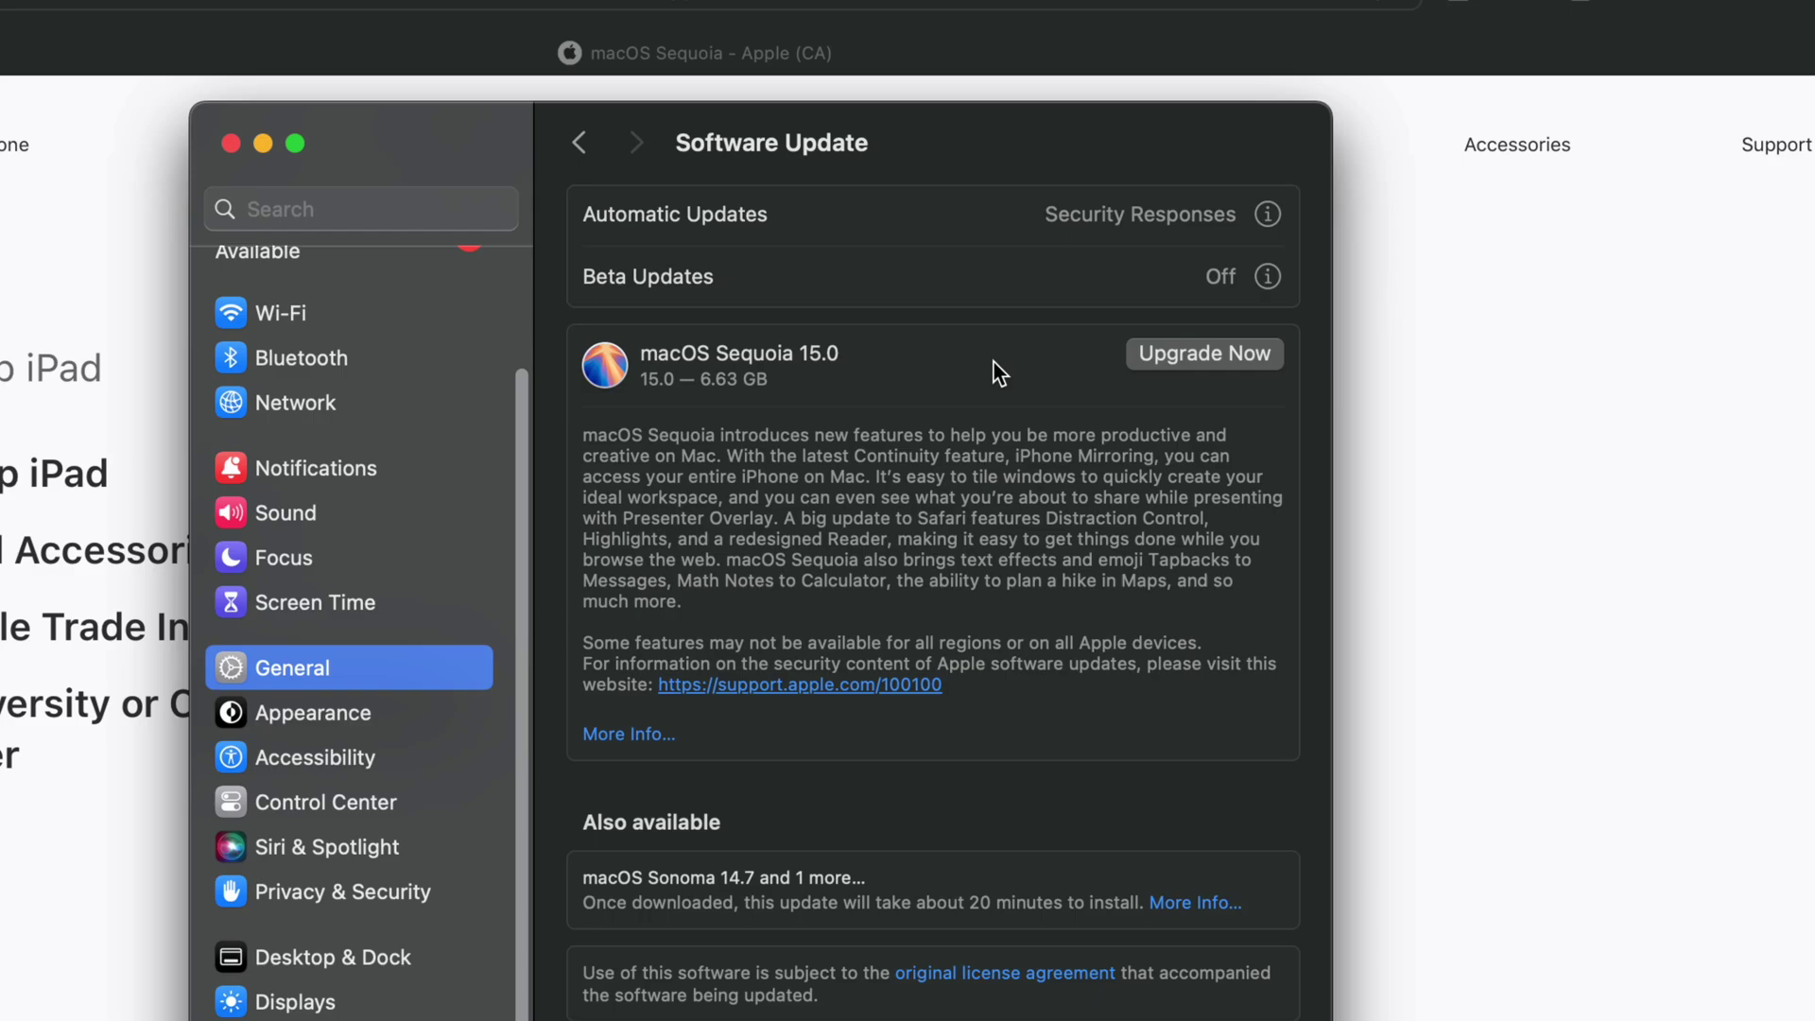
- Start the macOS Sequoia 15.0 upgrade, agree to the license, and authorise it with the account password
left_click(1197, 358)
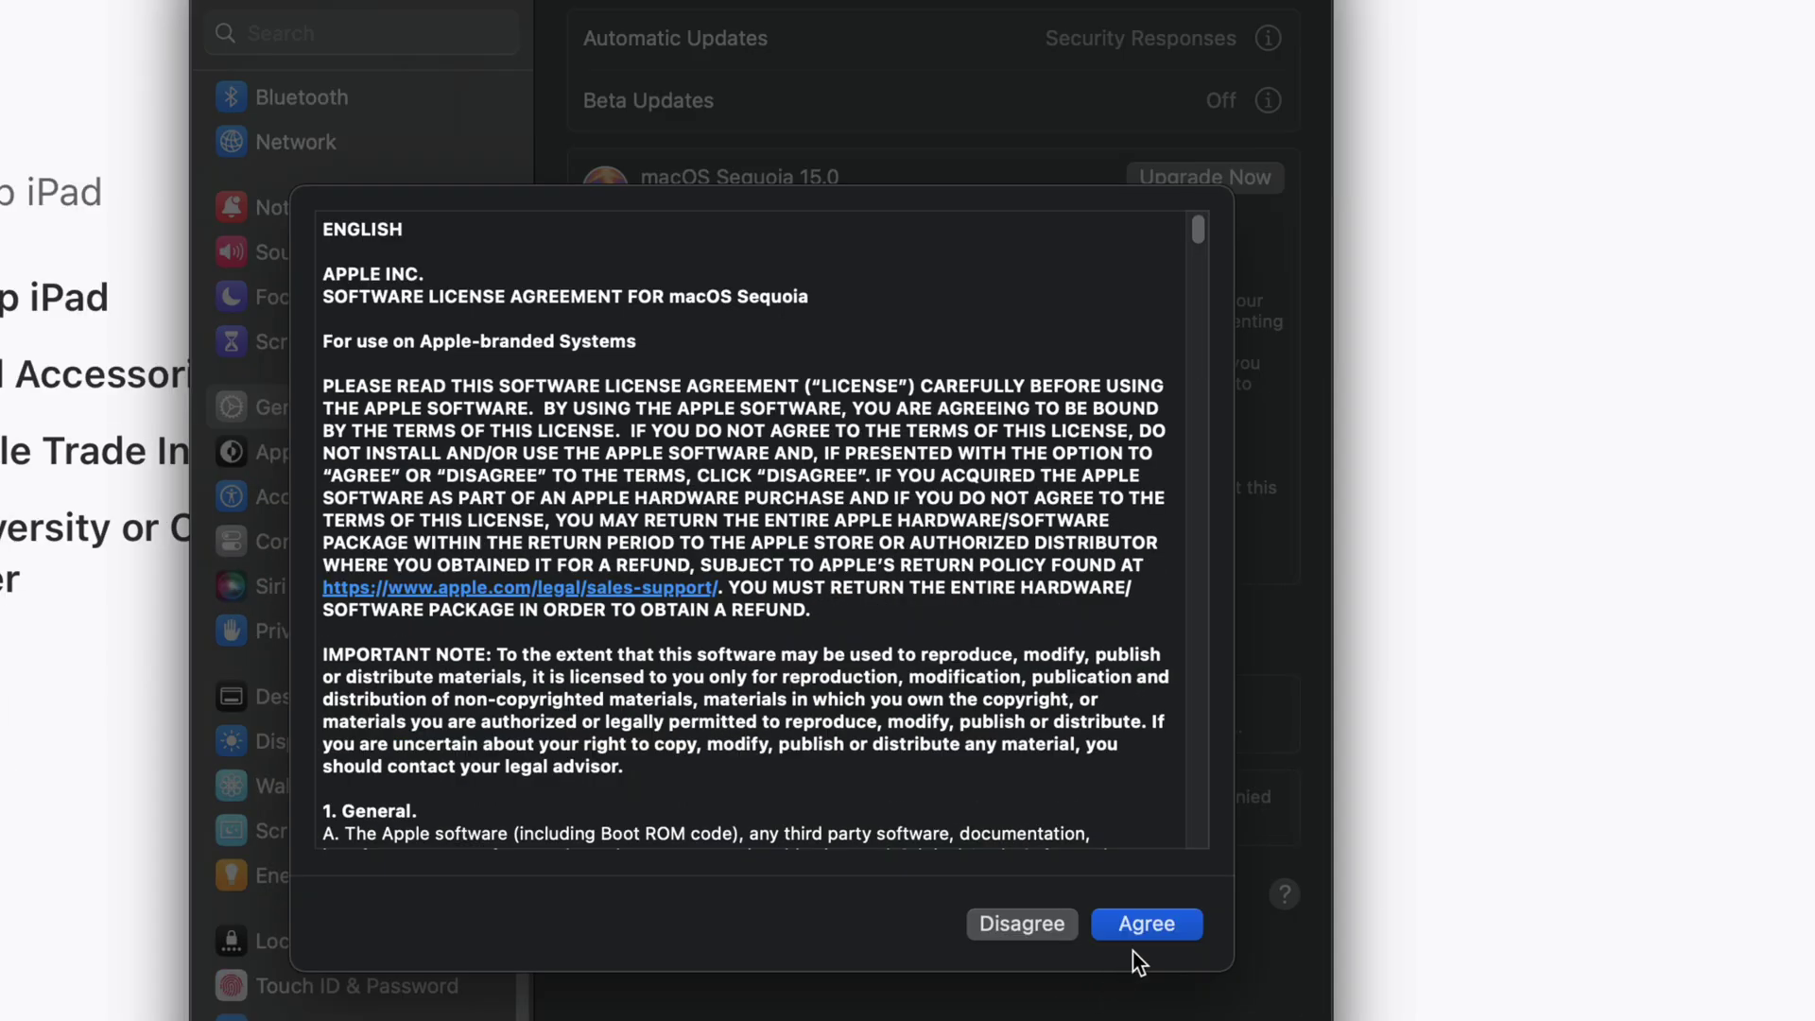
left_click(1144, 931)
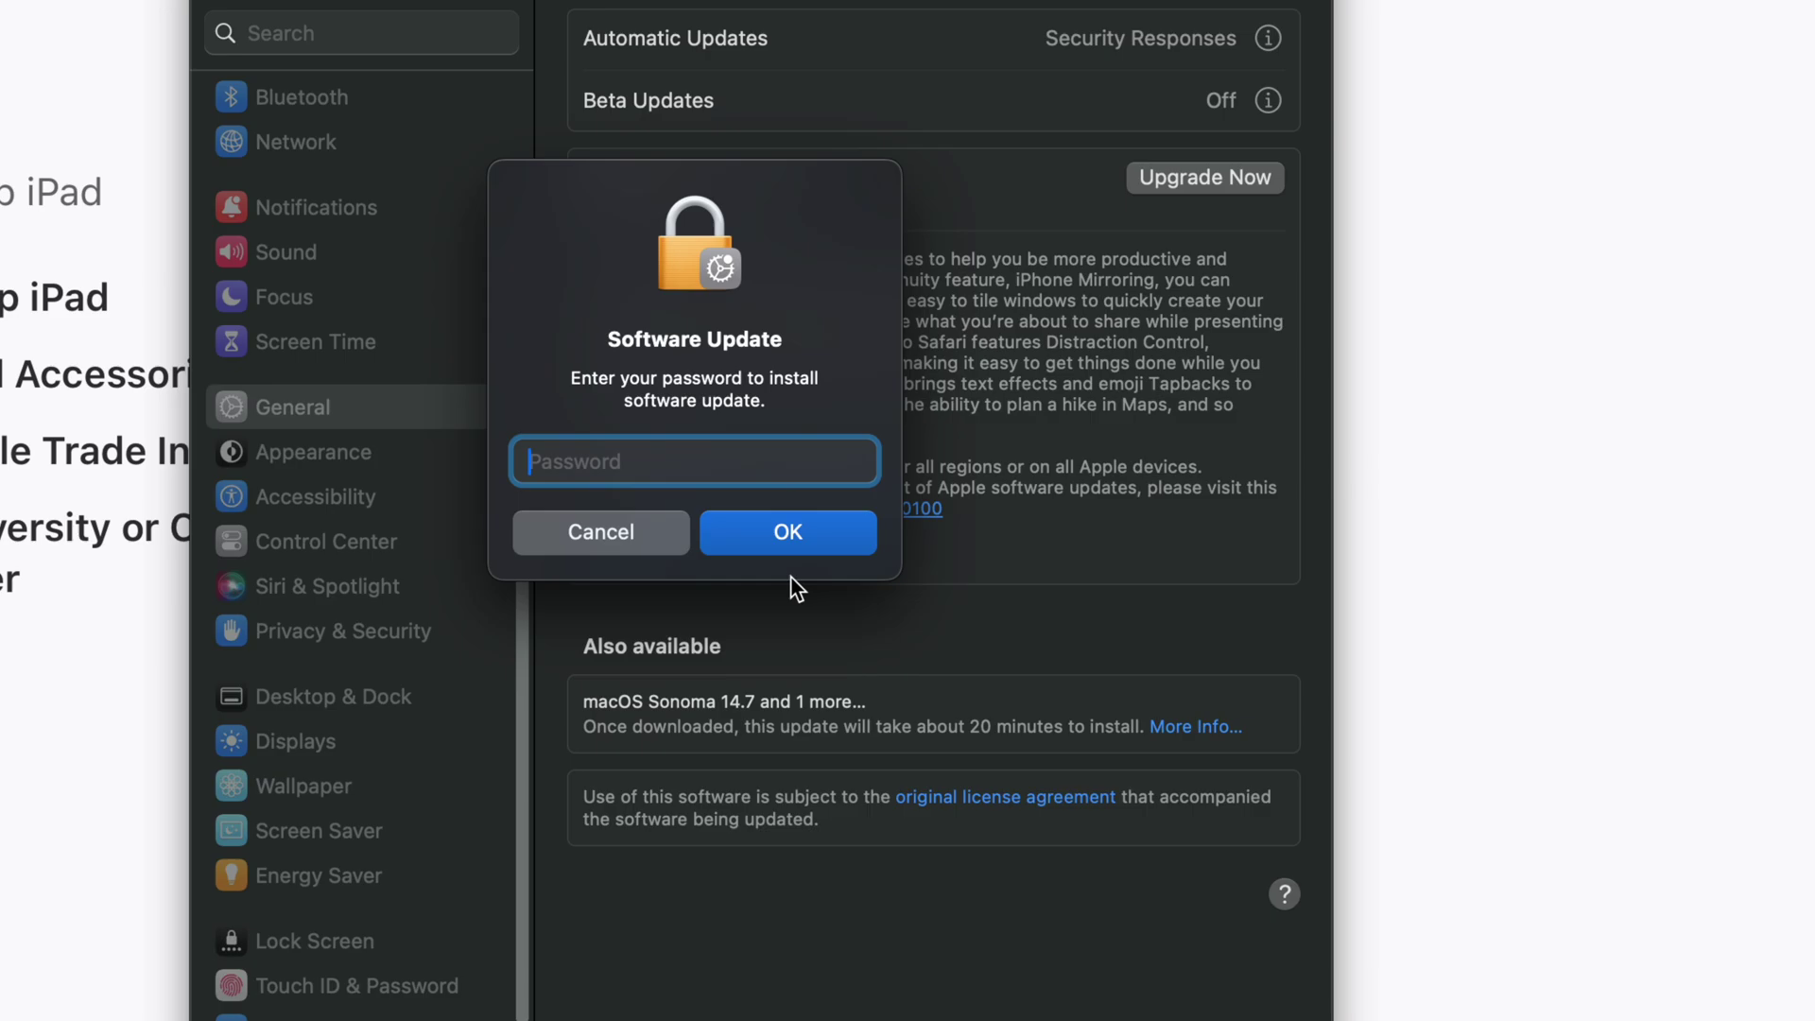
type("********")
key("Return")
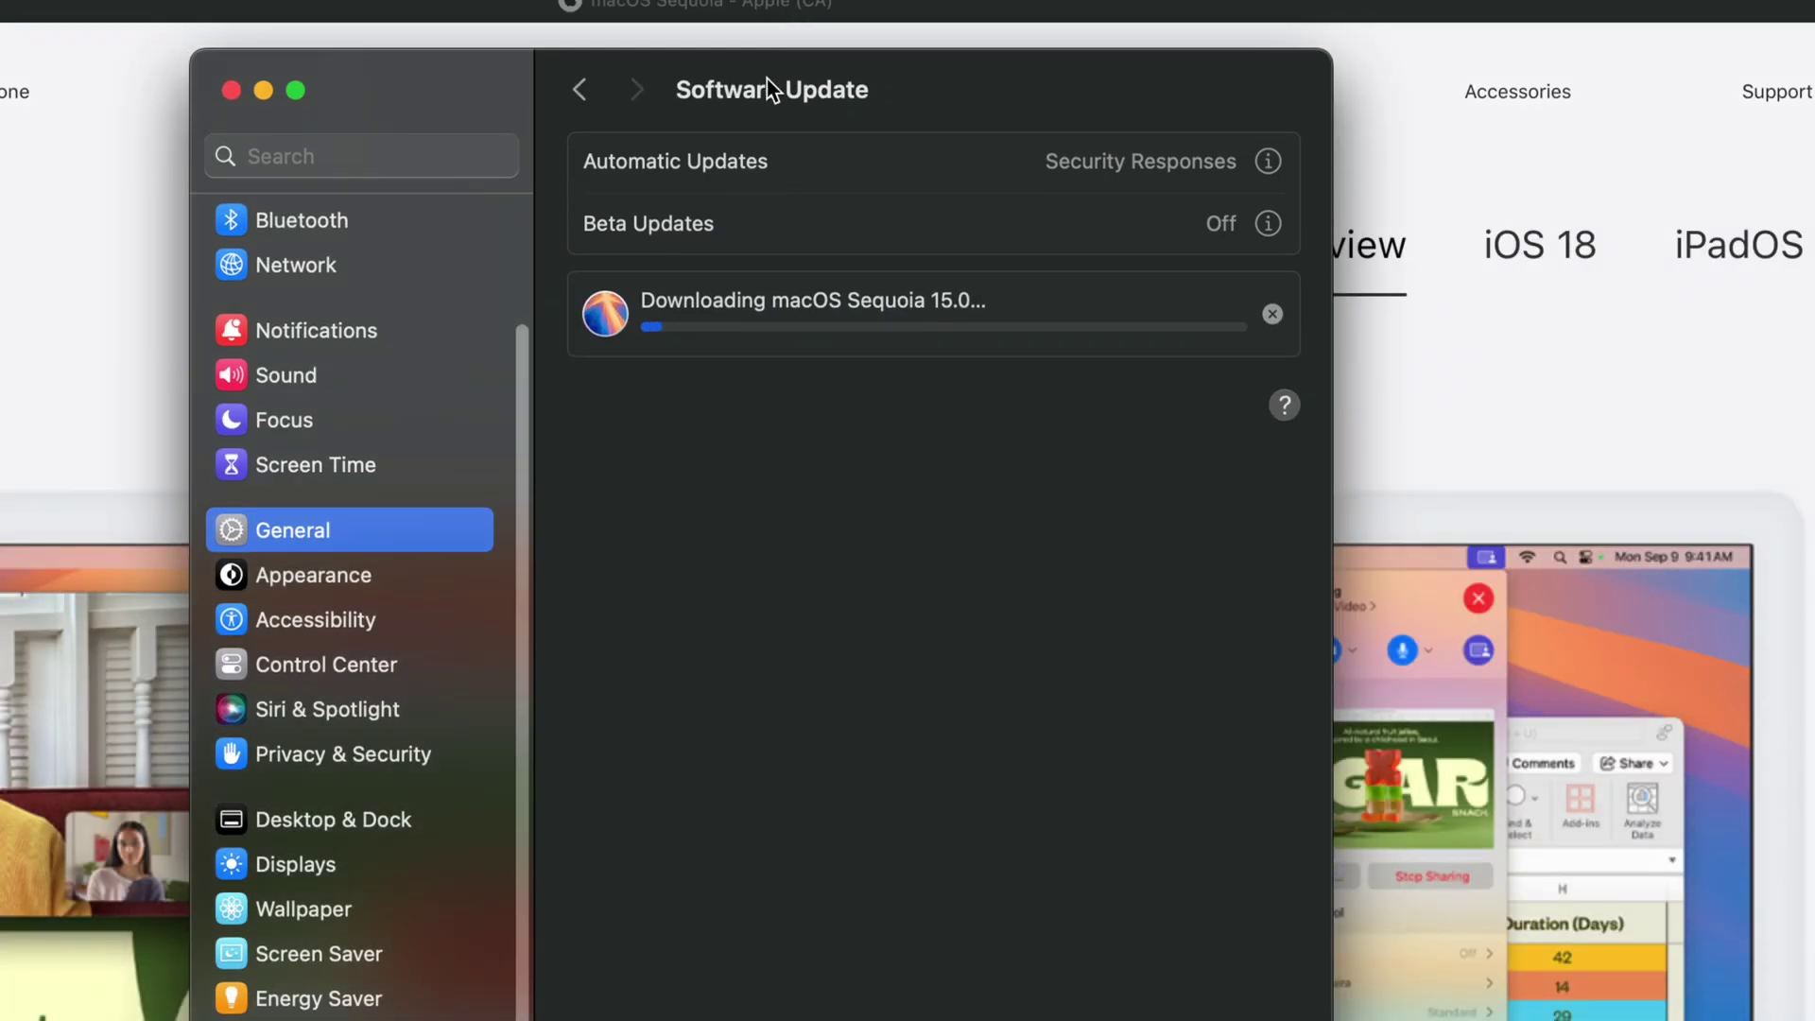
left_click_drag(768, 92, 824, 185)
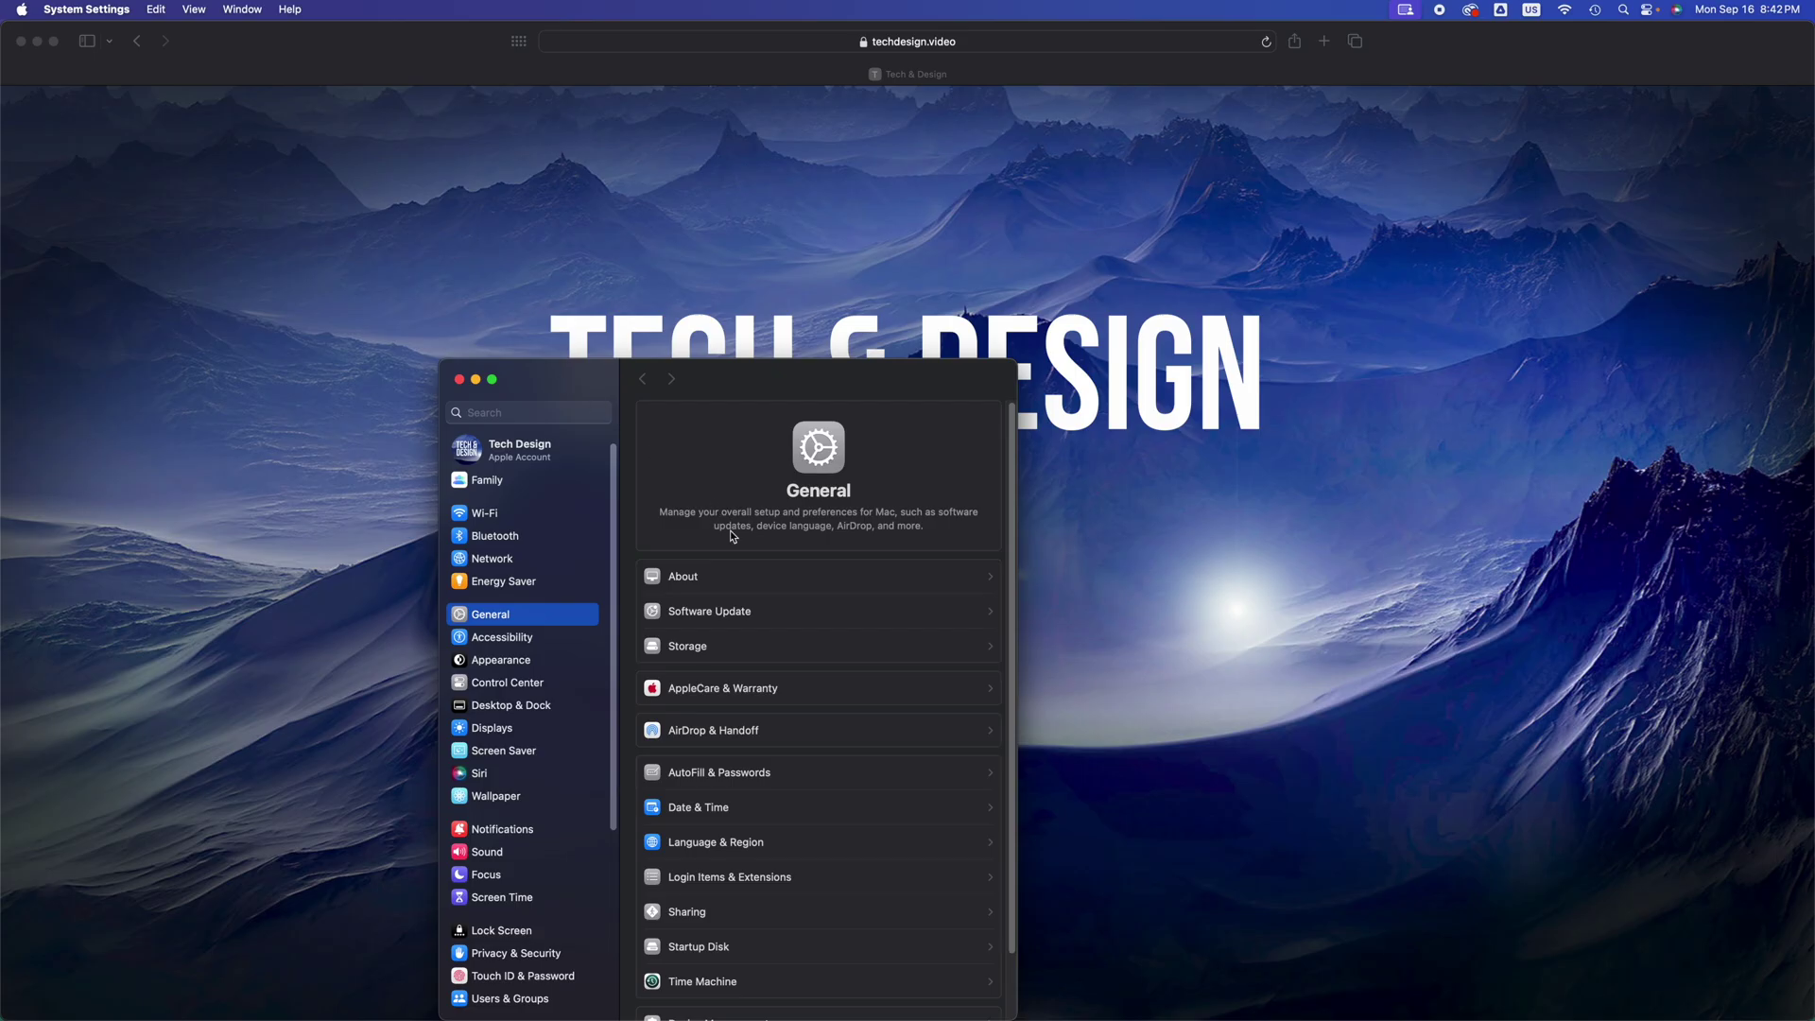
- Confirm the Mac is up to date on macOS Sequoia 15.0 (24A335), then close System Settings
left_click(735, 612)
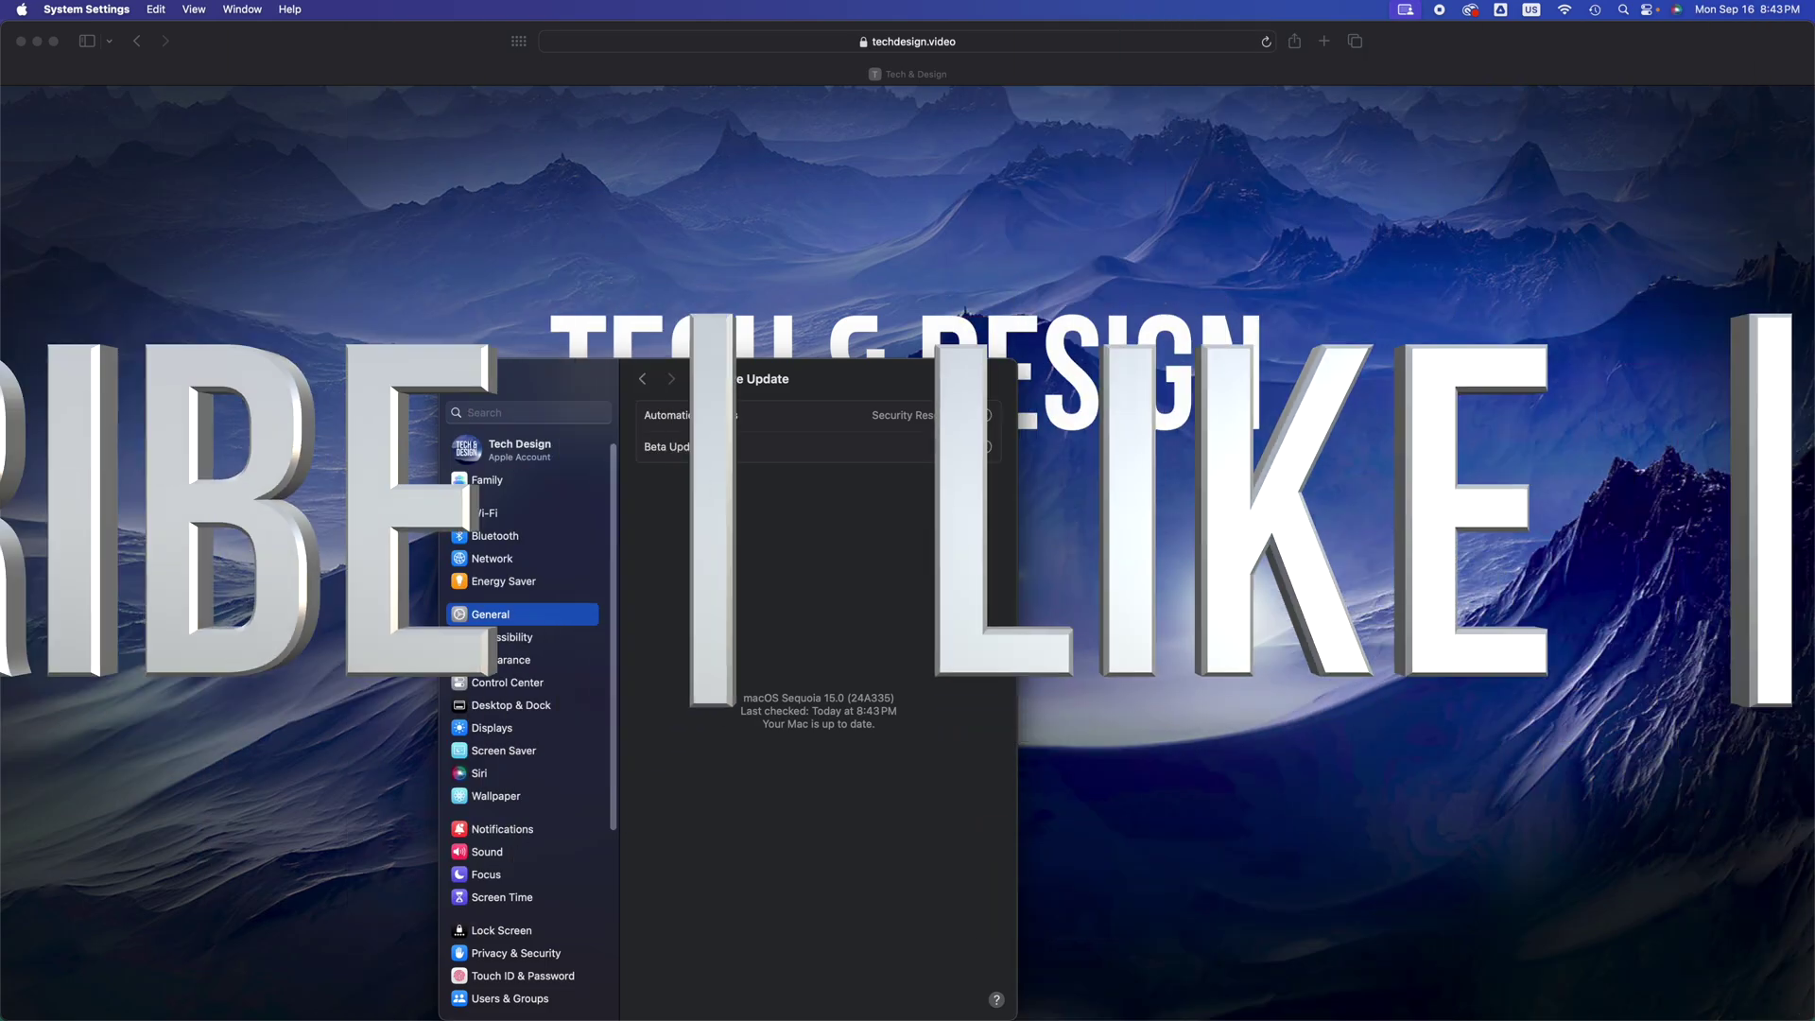
left_click(459, 379)
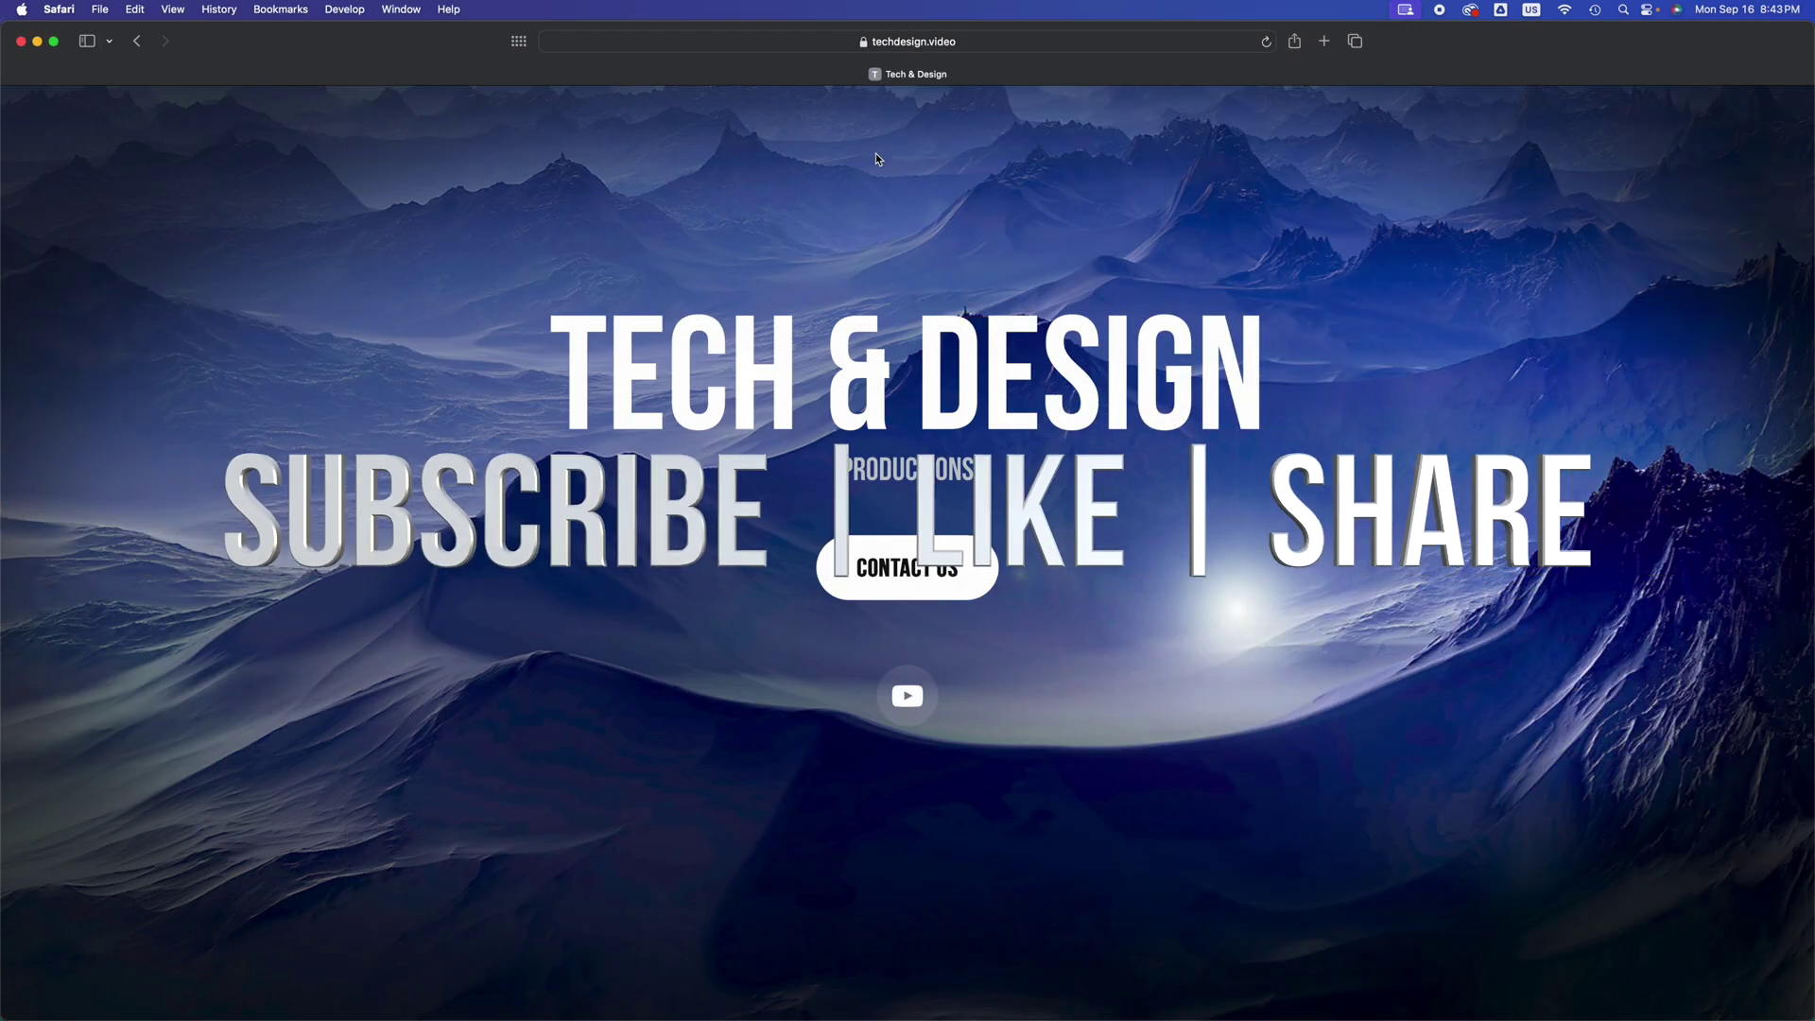